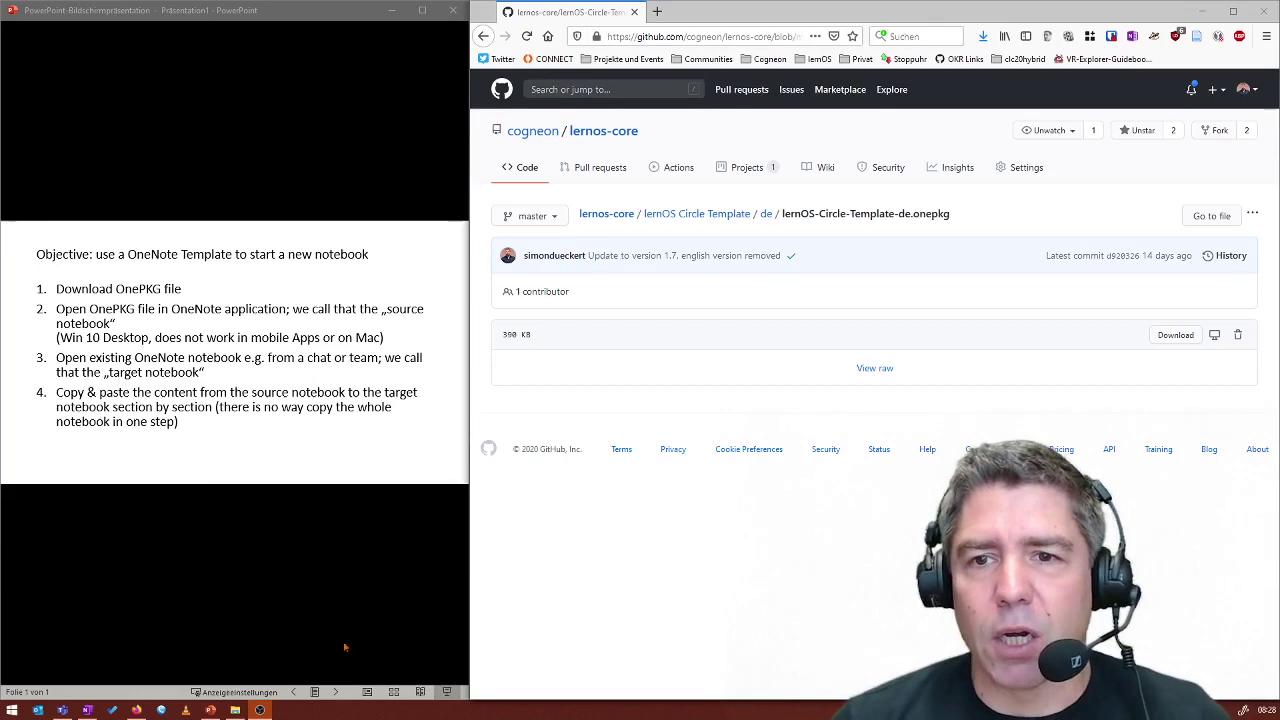
Download lernOS-Circle-Template-de.onepkg from the GitHub repository, choosing to save the file.
left_click_drag(950, 214, 905, 214)
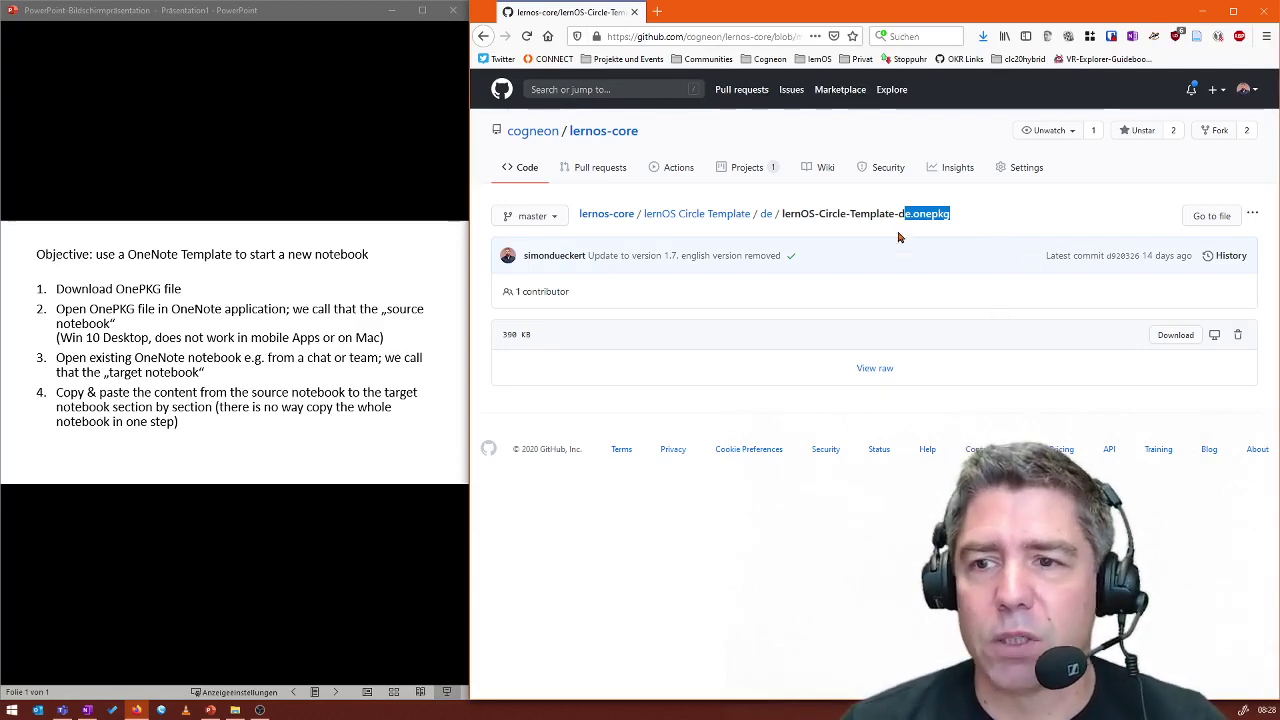
left_click(1160, 336)
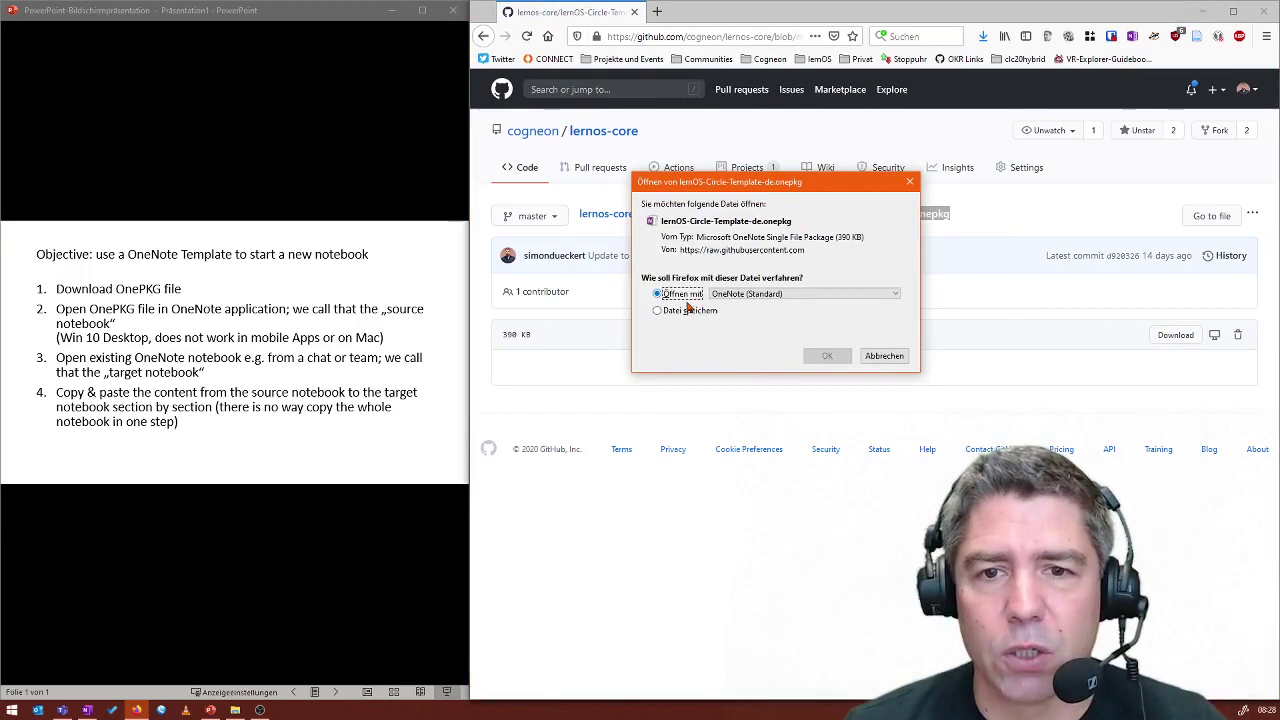
left_click(664, 310)
left_click(827, 357)
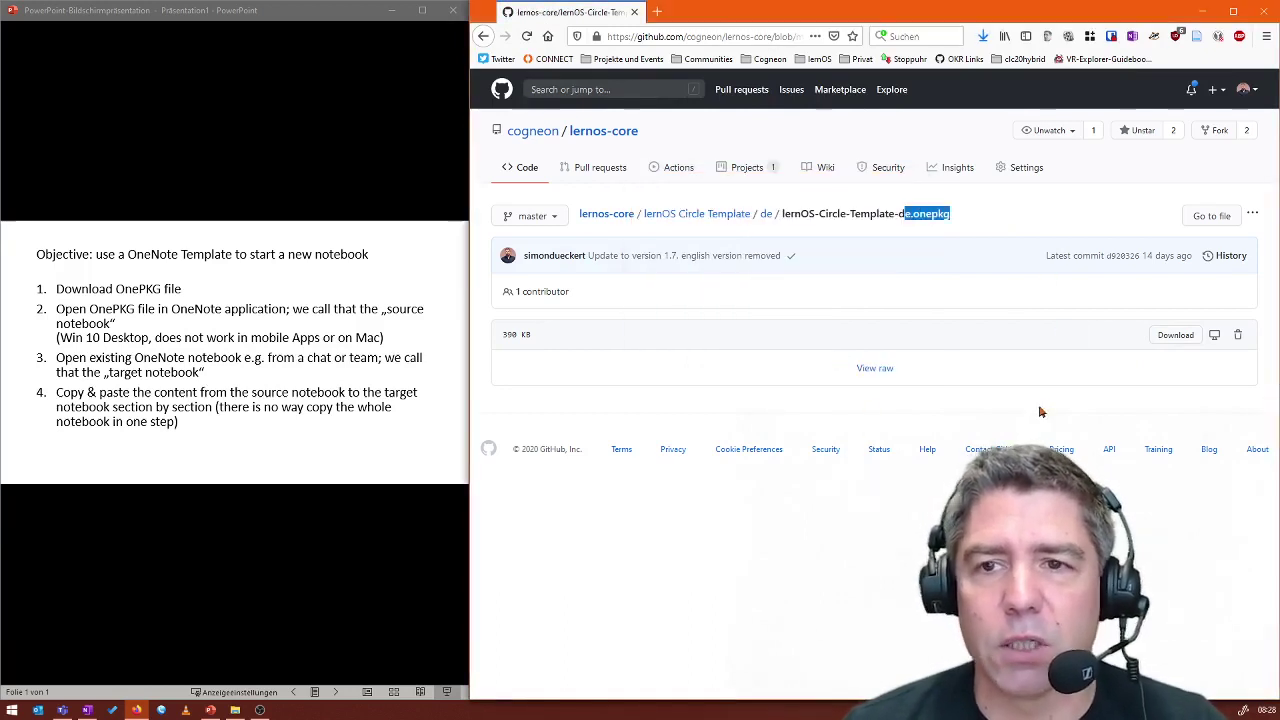
Open the downloaded lernOS-Circle-Template-de.onepkg from the Downloads folder in OneNote.
key("super+e")
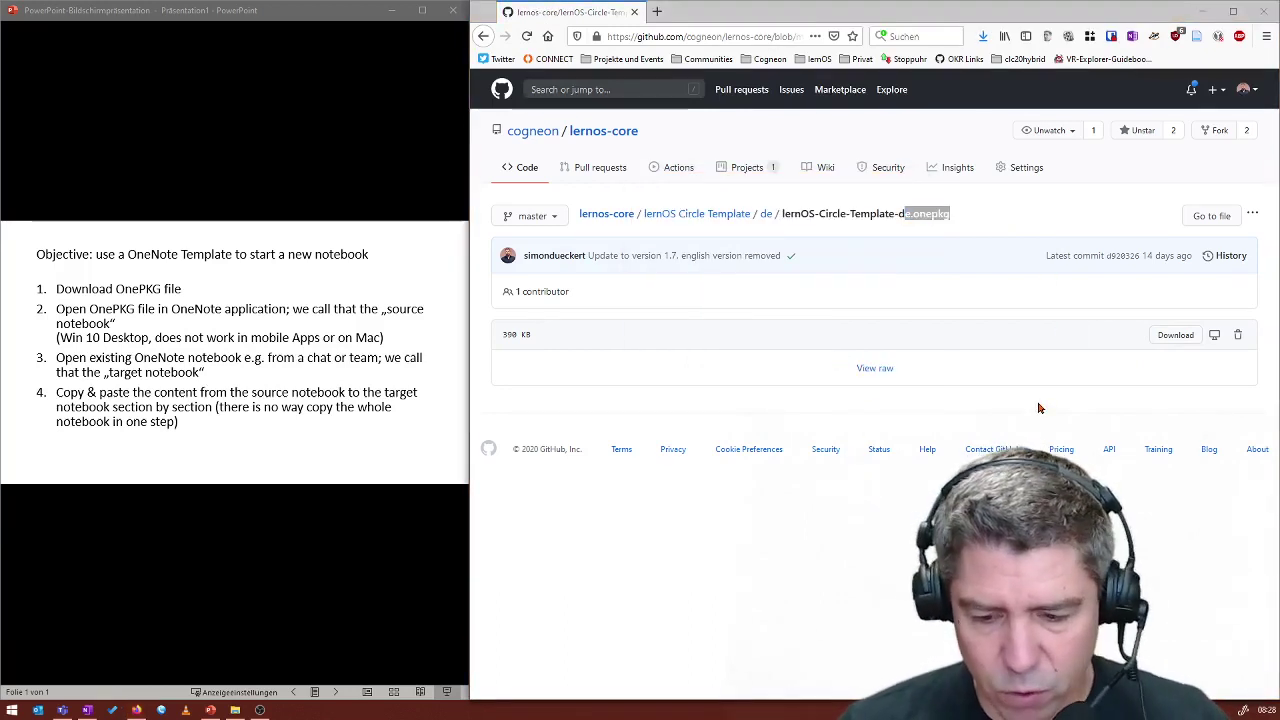
left_click(810, 170)
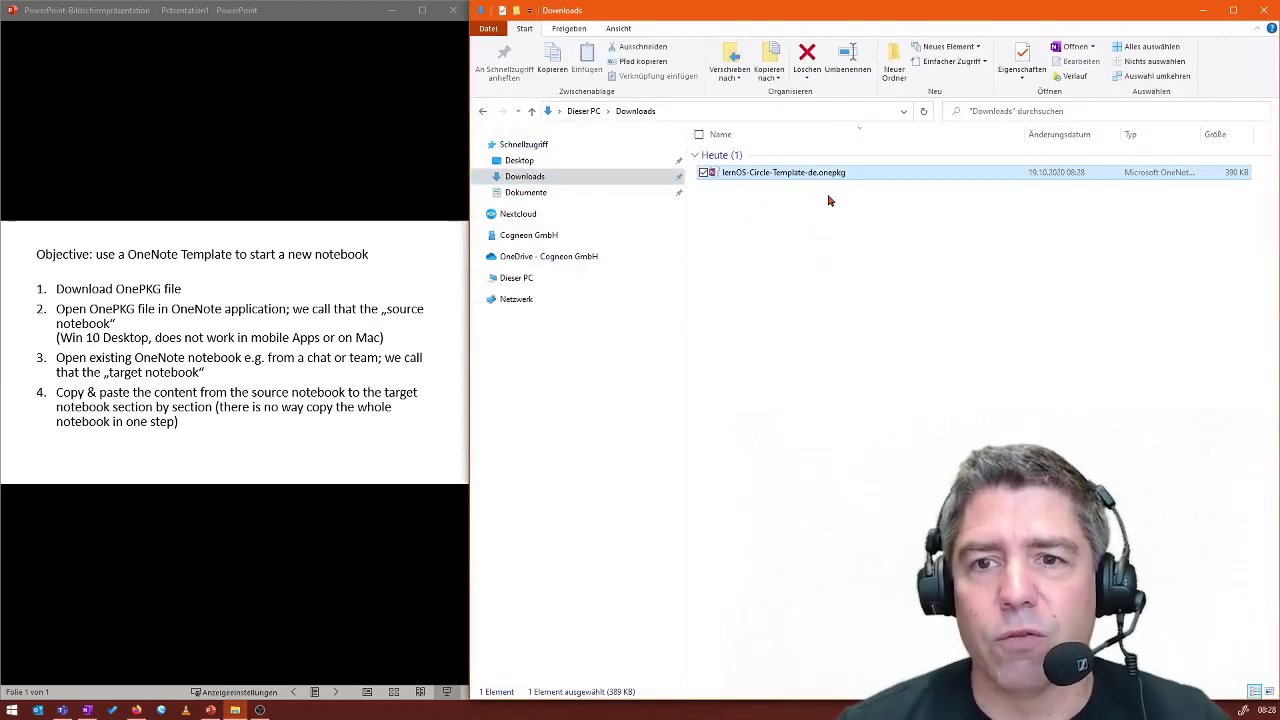
double_click(770, 174)
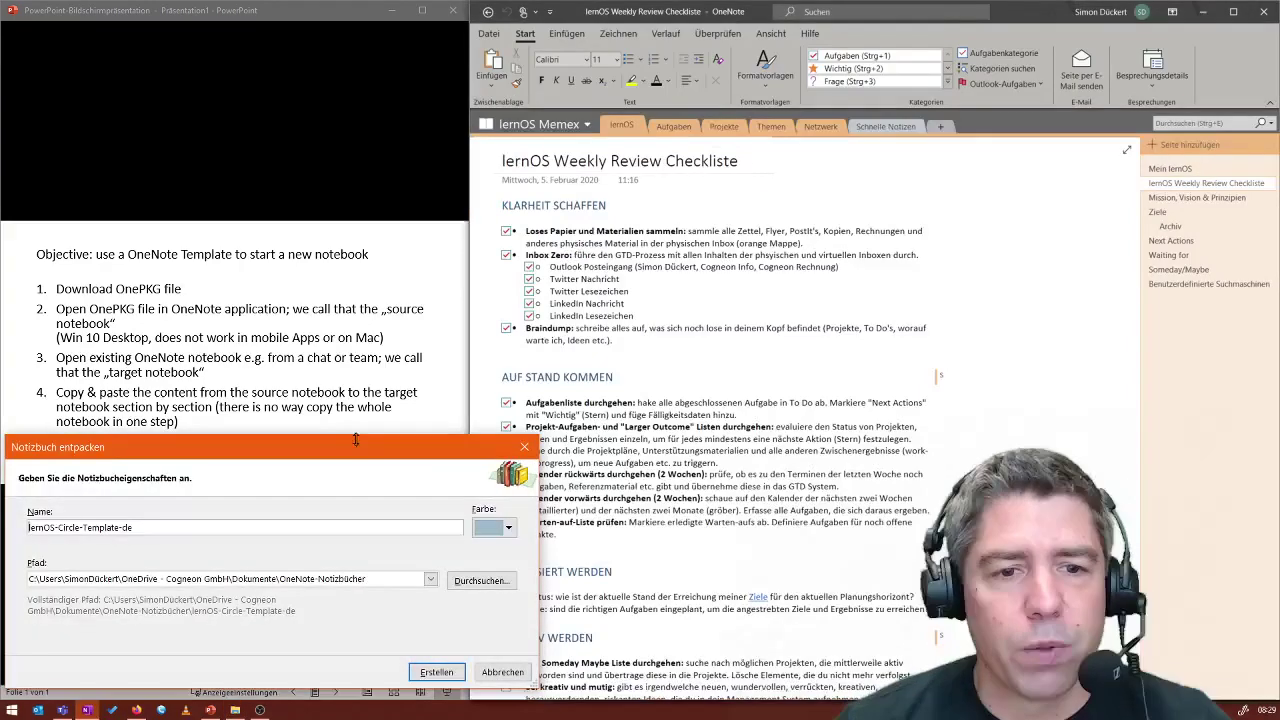
Name the notebook being unpacked "source notebook" and create it in the default path.
left_click_drag(356, 446, 805, 227)
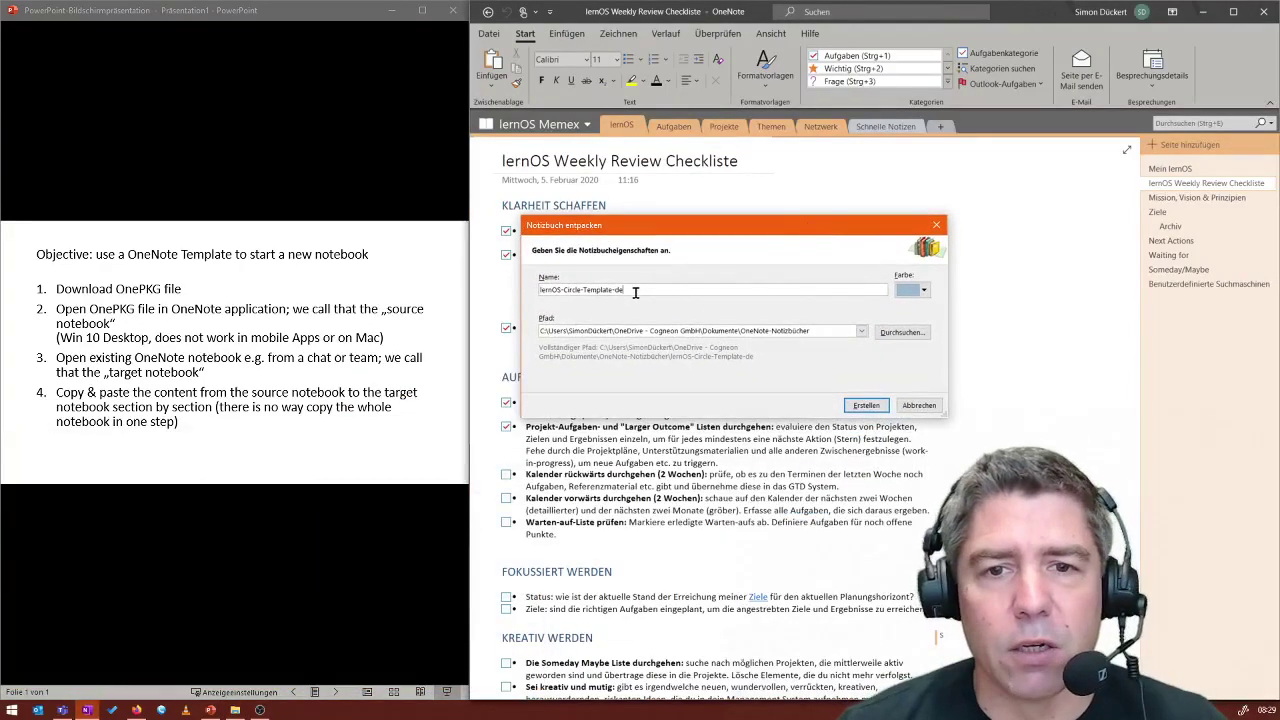
left_click_drag(636, 292, 518, 294)
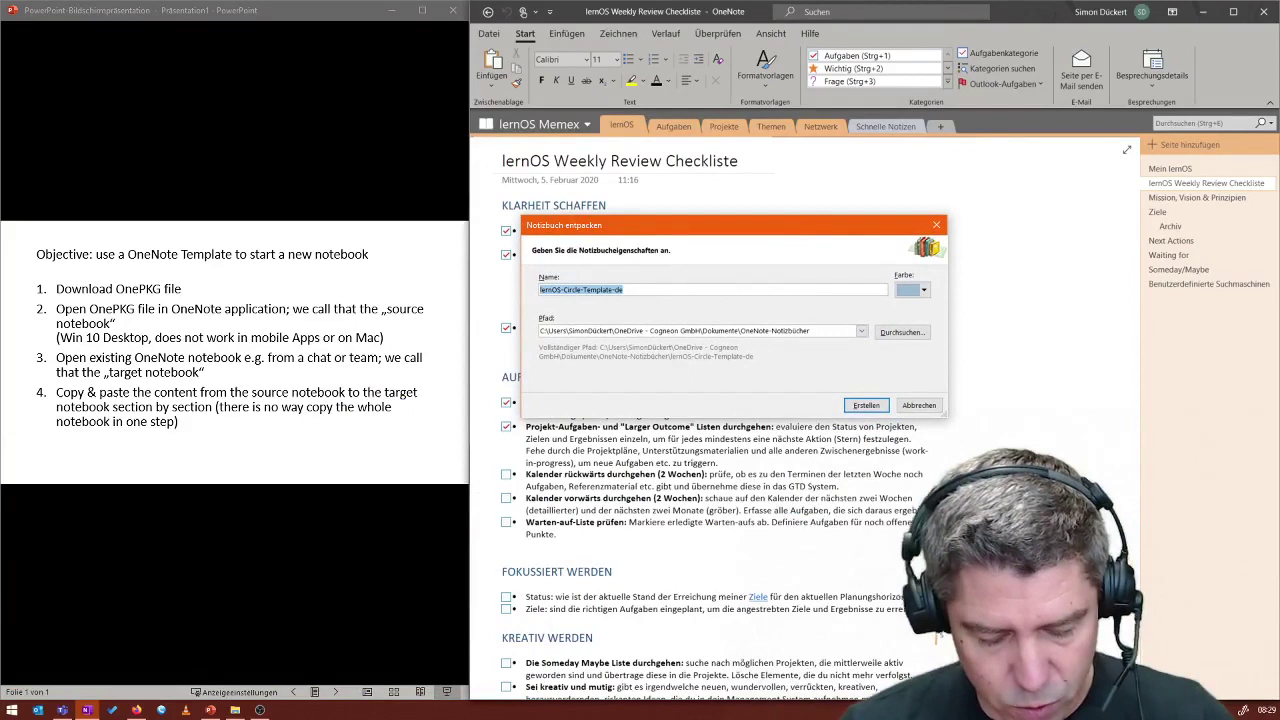
type("source n")
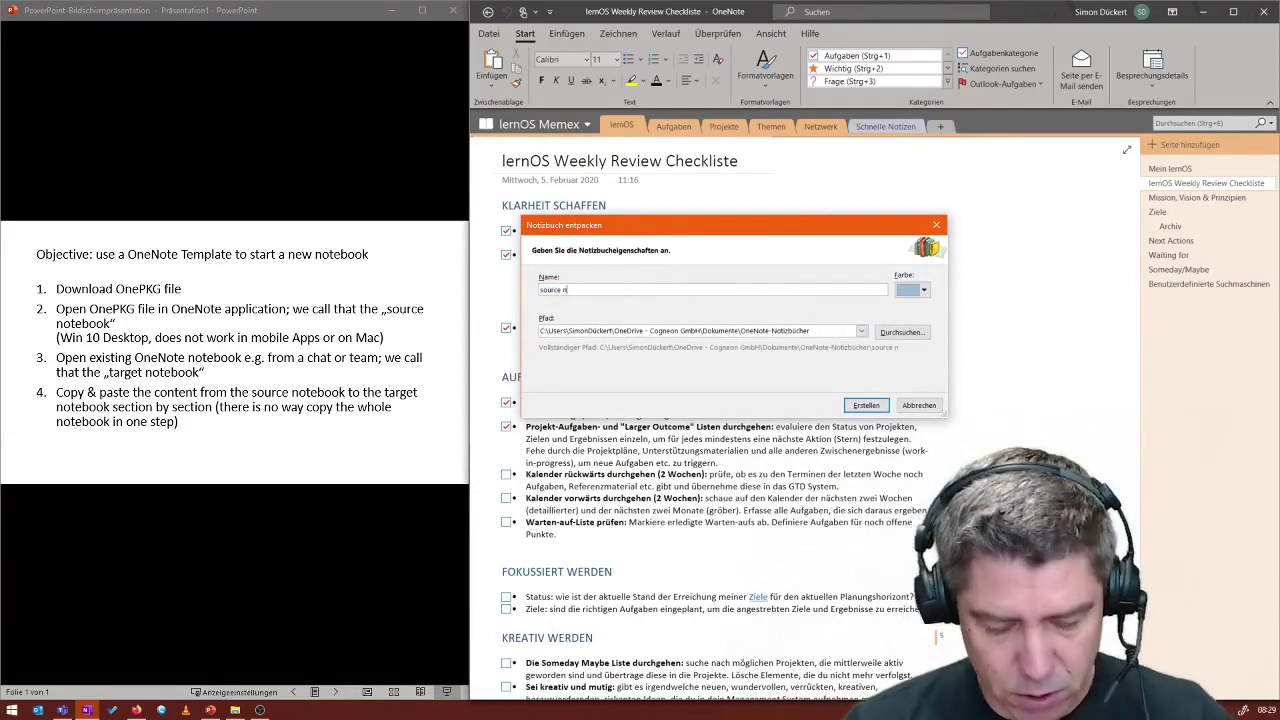
type("otebook")
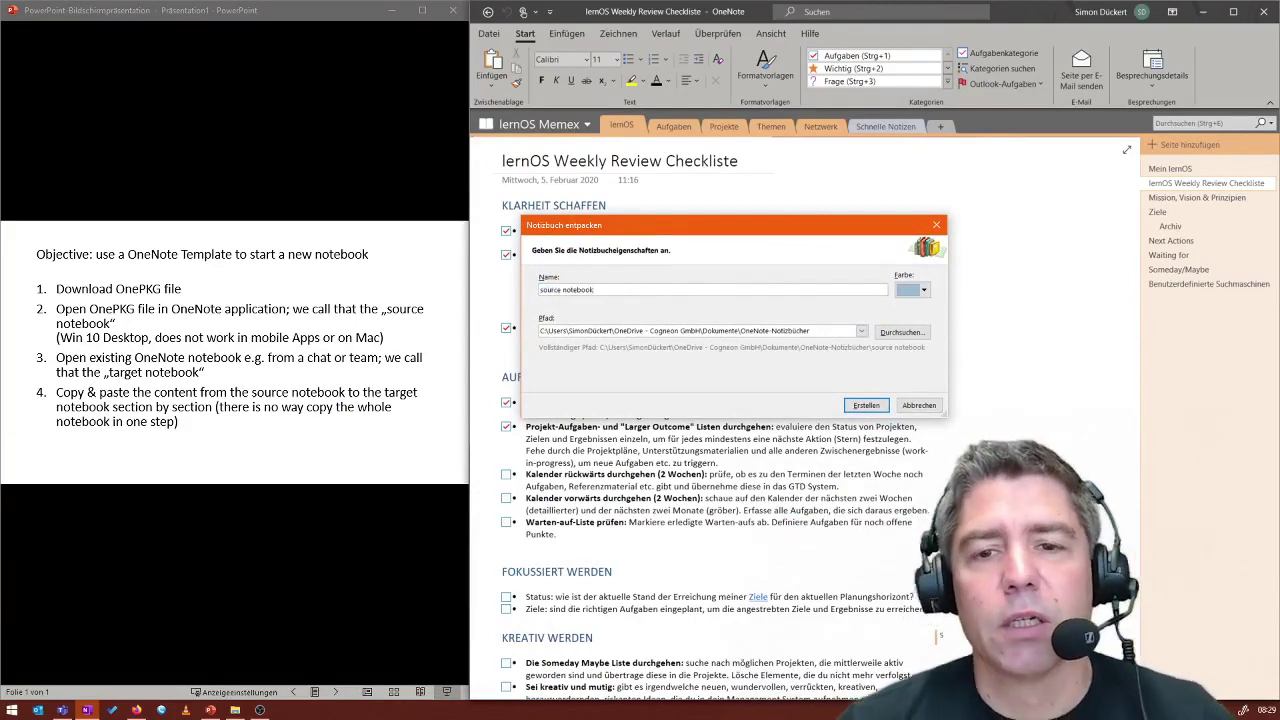
left_click(866, 406)
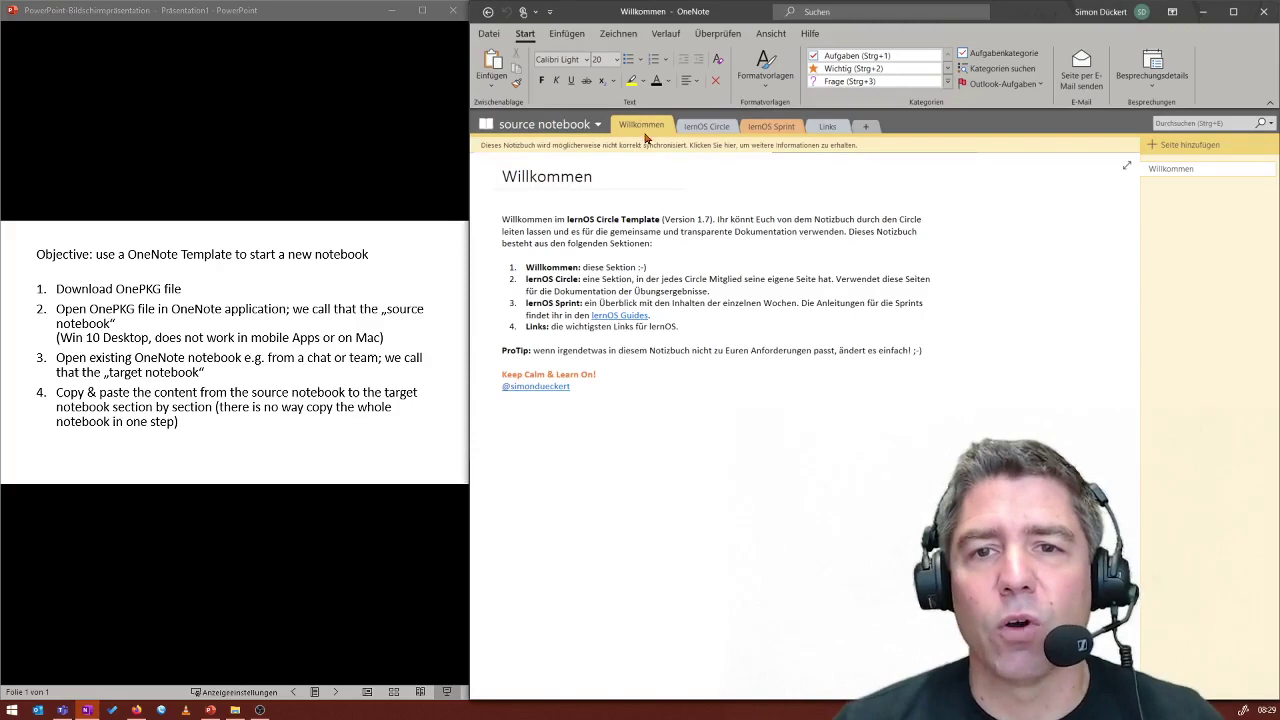
Look through the lernOS Circle, lernOS Sprint and Links sections of the source notebook, returning to Willkommen.
left_click(706, 126)
left_click(771, 126)
left_click(828, 127)
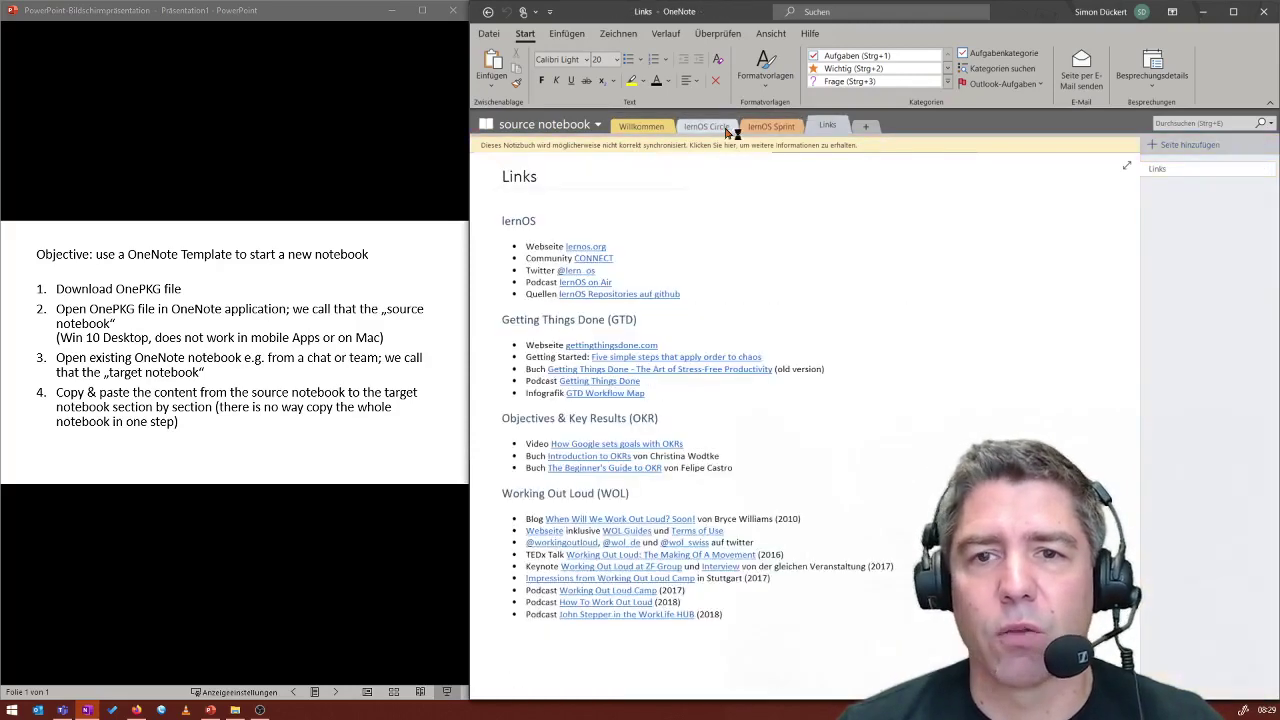
left_click(638, 127)
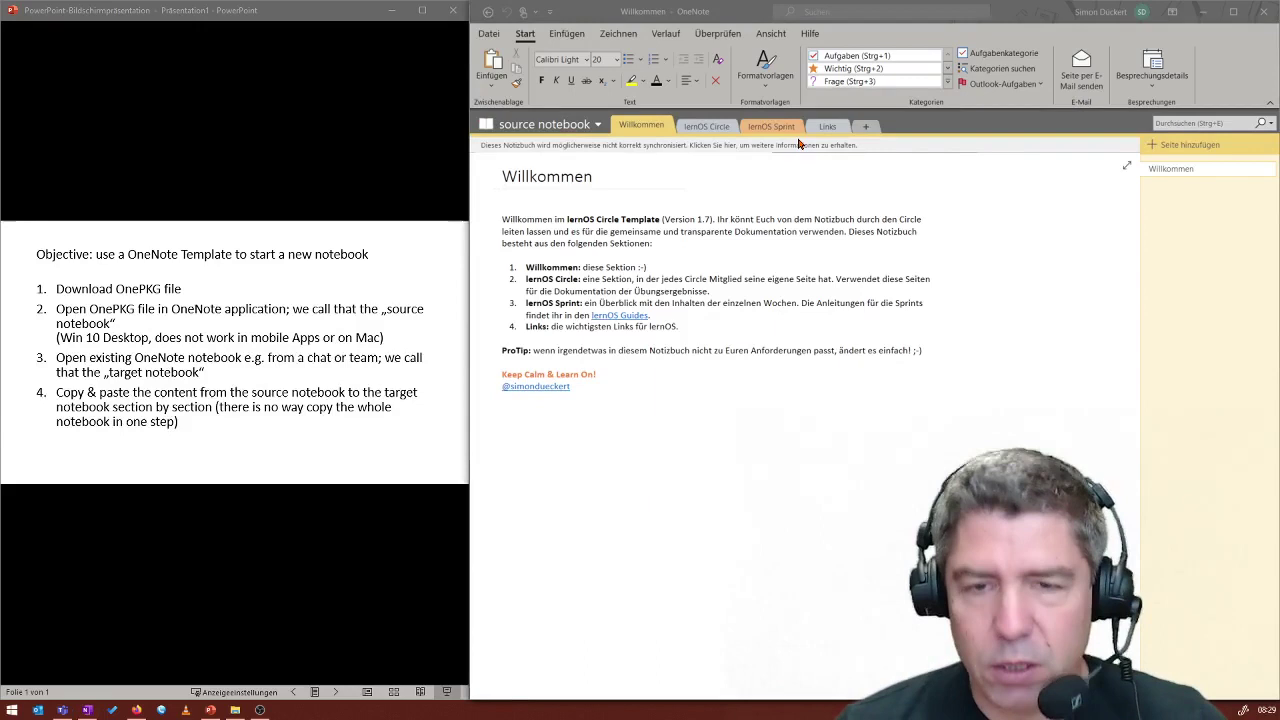
Switch to the Teilprojekt xy channel in Teams and view the apps that can be added as a channel tab.
key("alt+Tab")
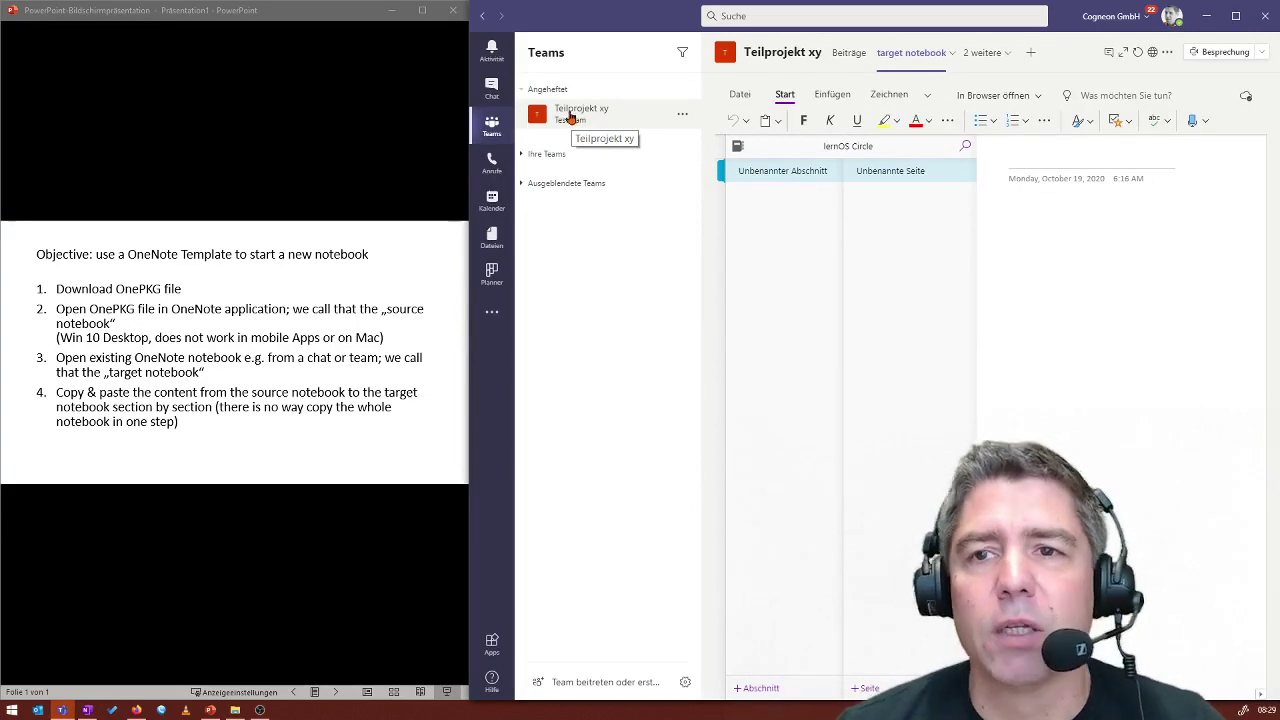
left_click(1031, 53)
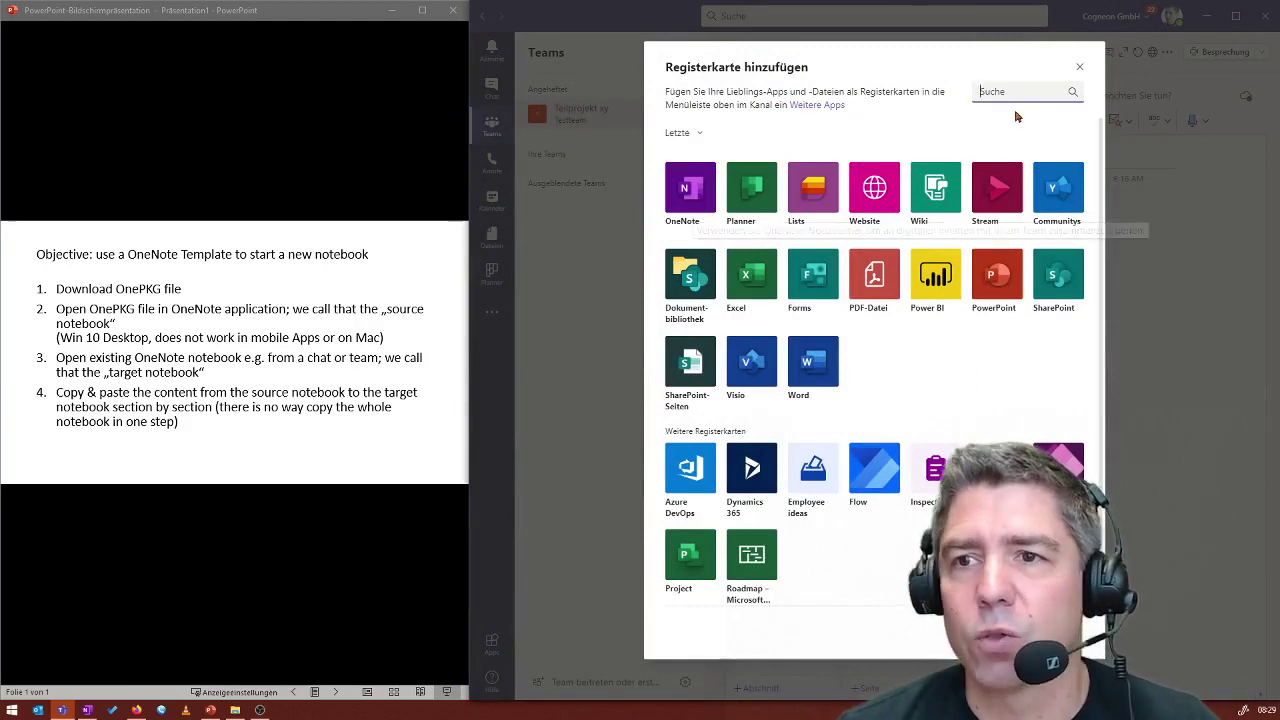
left_click(1079, 66)
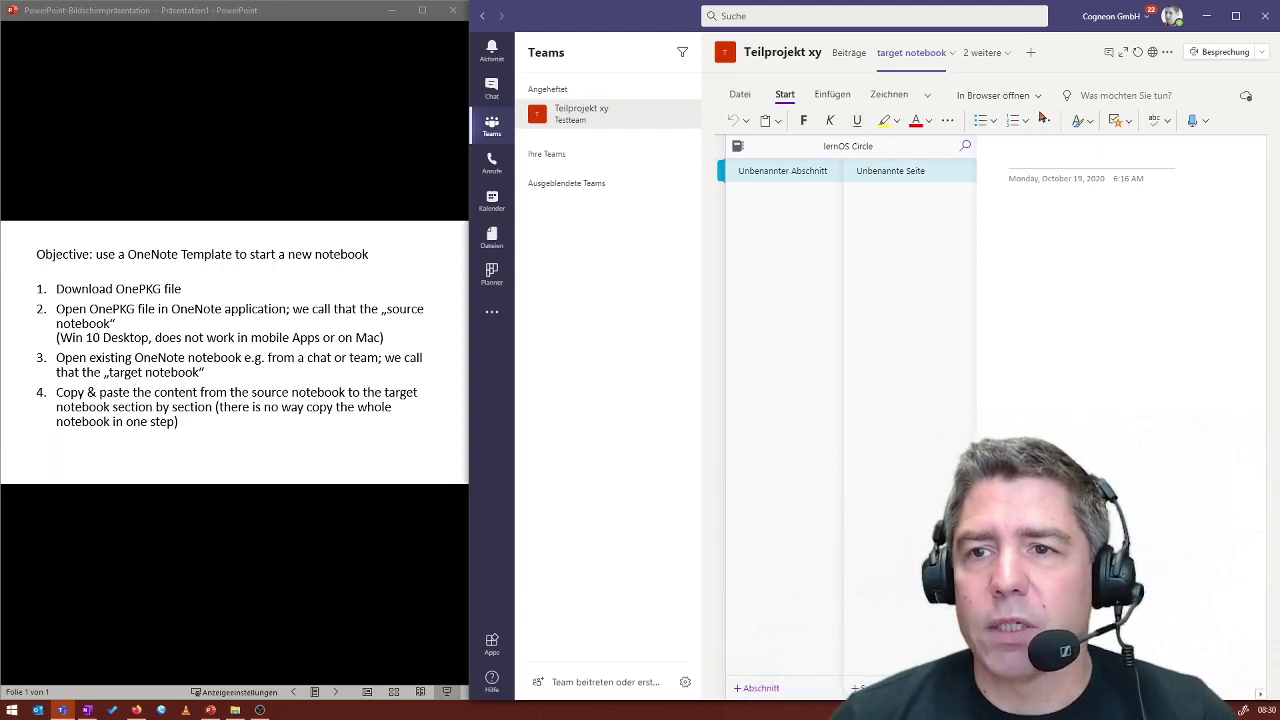
Open the channel's target notebook in the OneNote desktop app and display the lernOS Circle notebook there.
left_click(1038, 100)
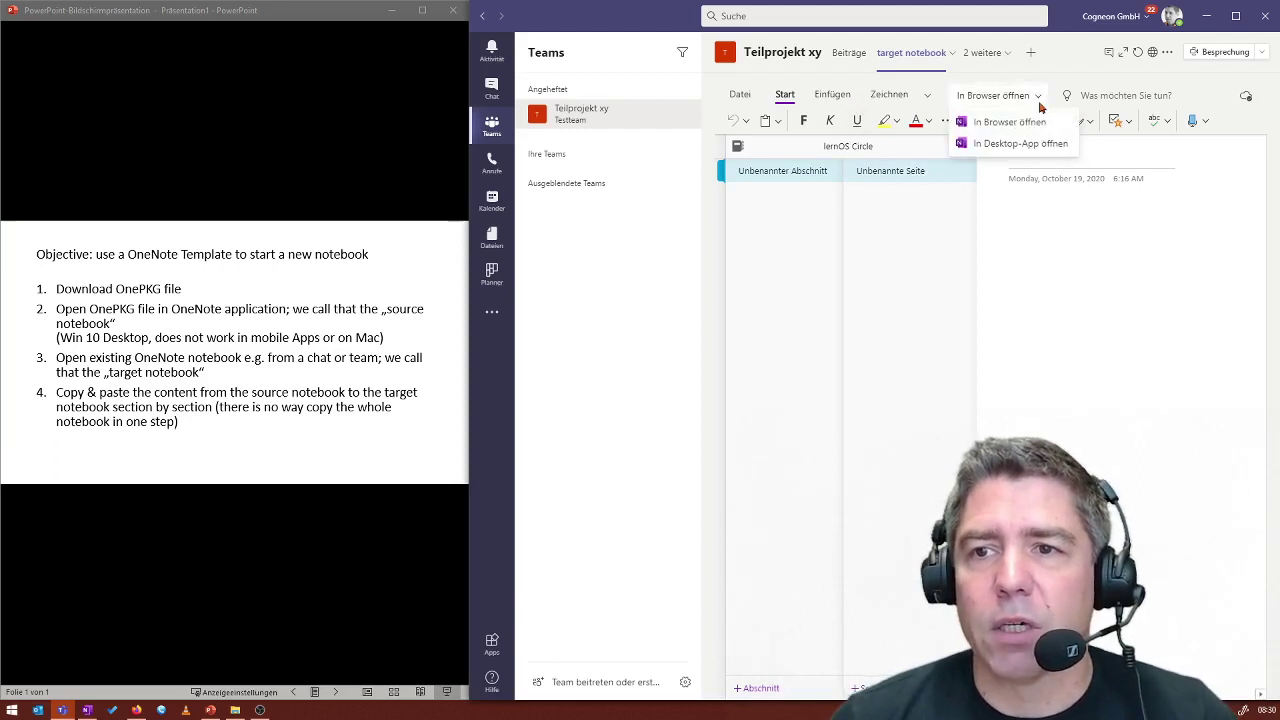
left_click(988, 150)
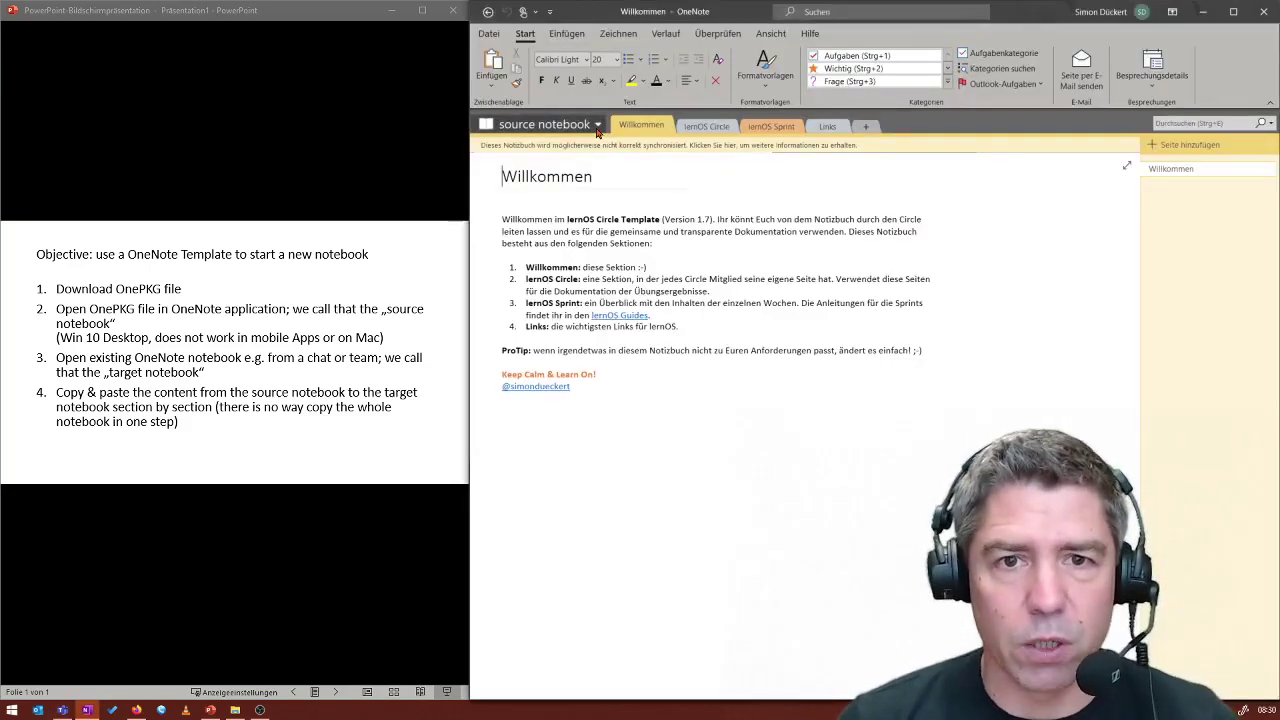
left_click(597, 127)
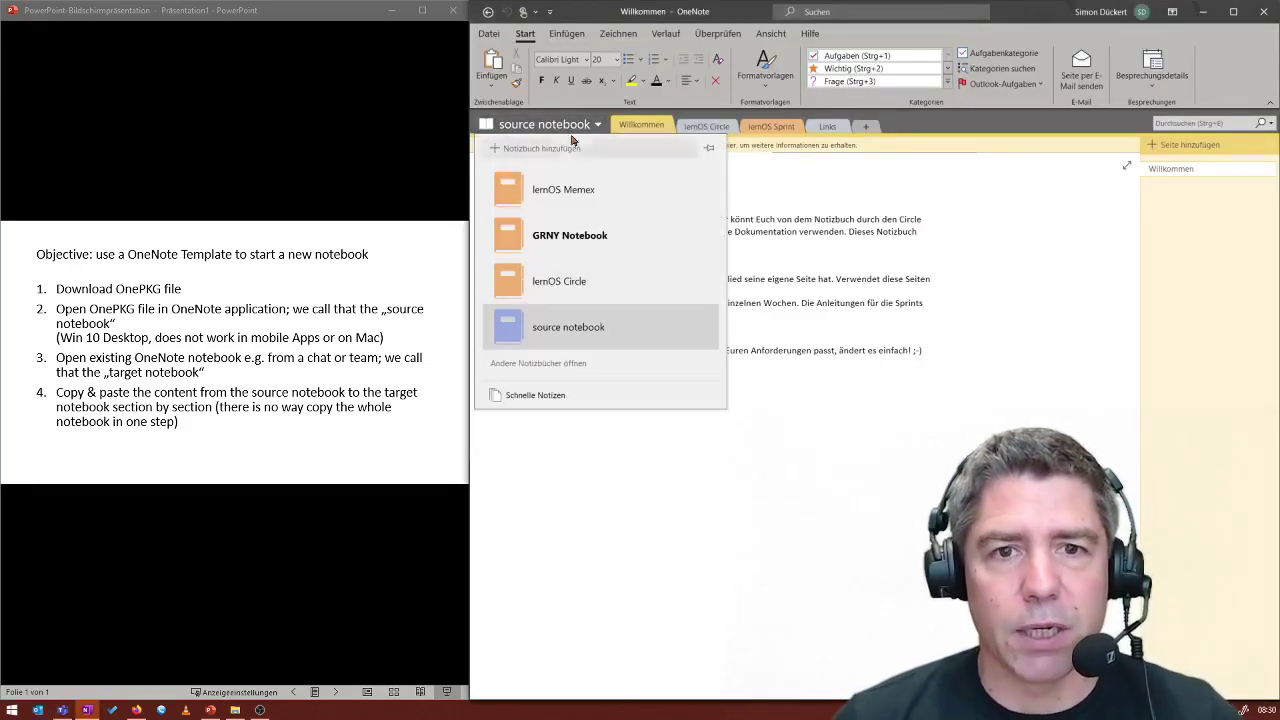
left_click(560, 292)
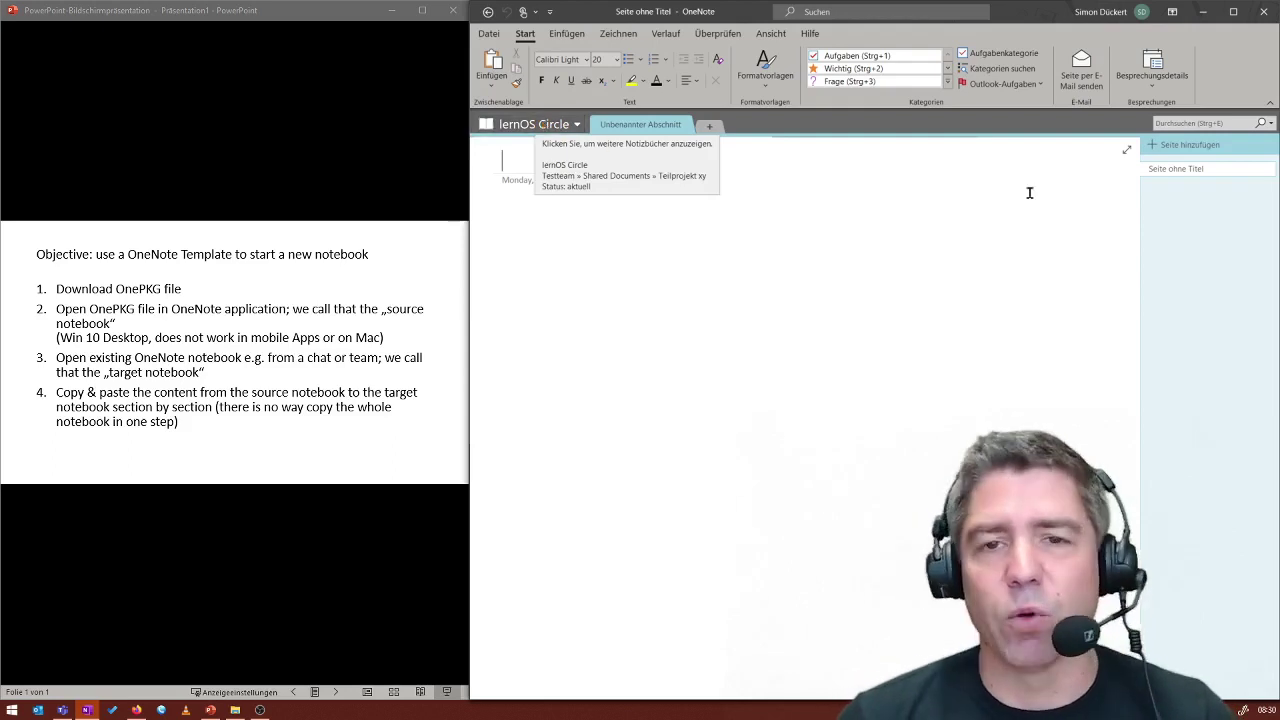
Change the display name of the lernOS Circle notebook to "target notebook" in its properties.
right_click(544, 119)
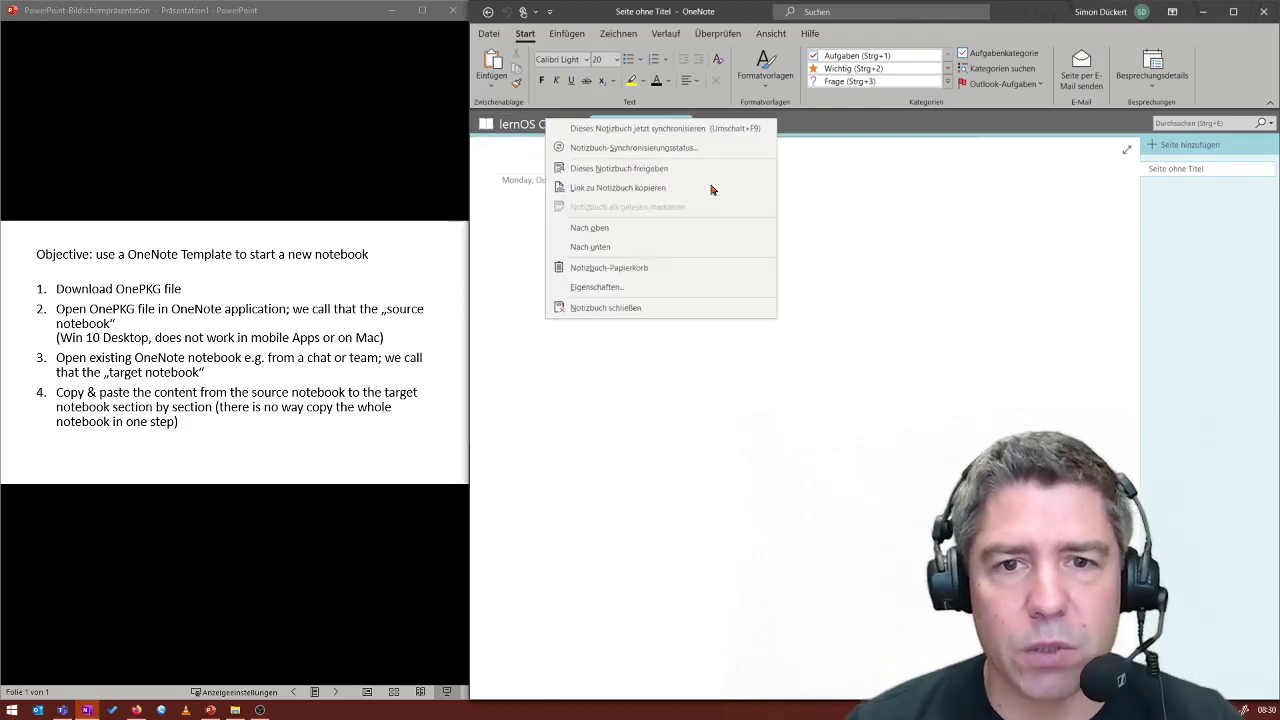
left_click(642, 287)
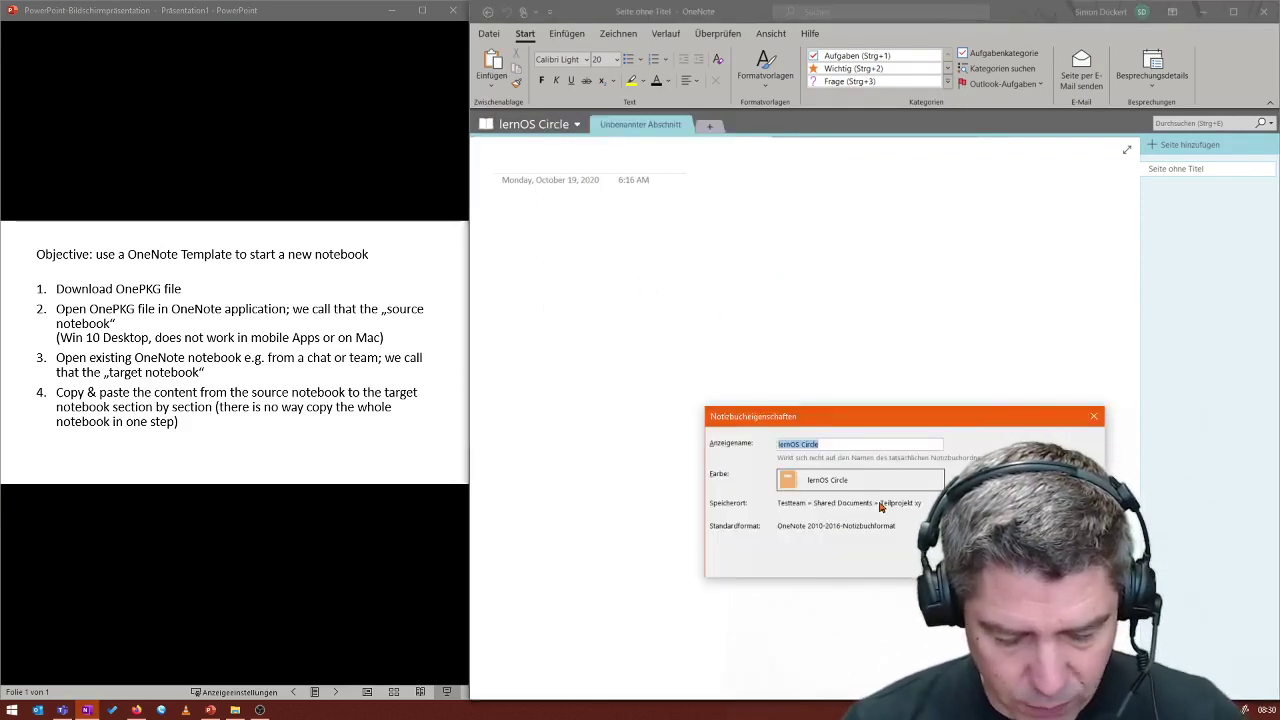
type("target ")
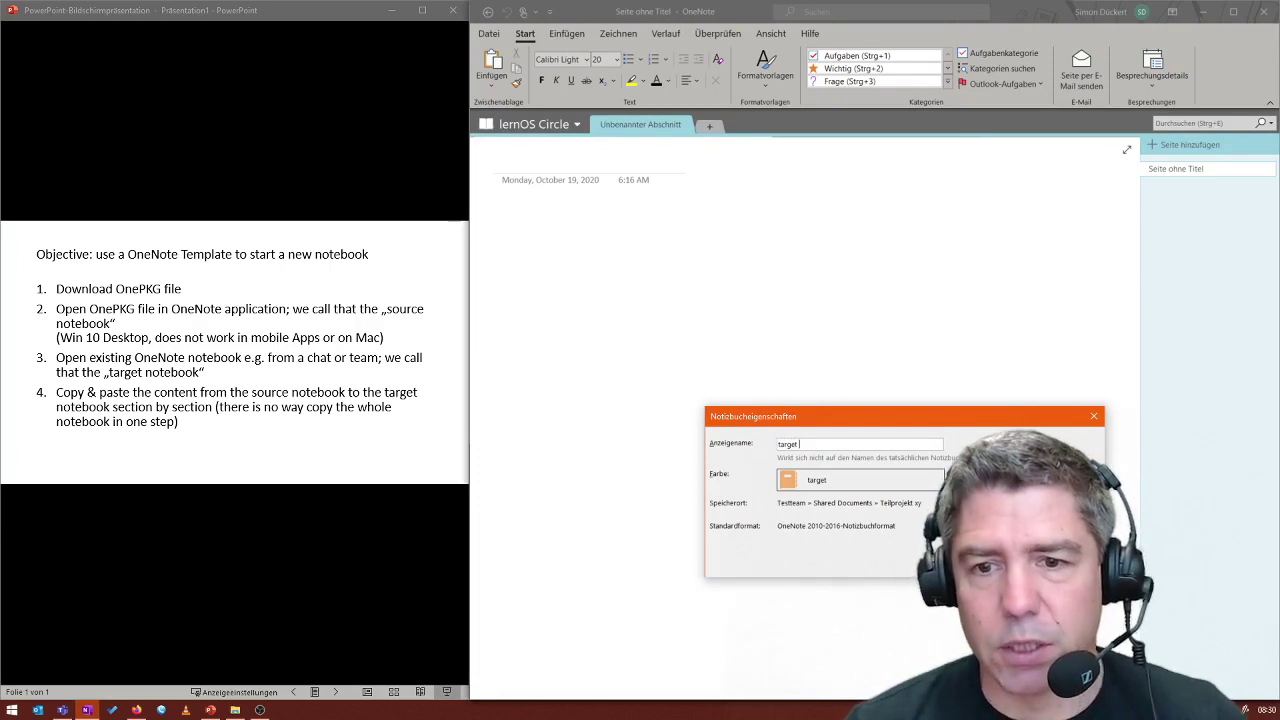
type("noten")
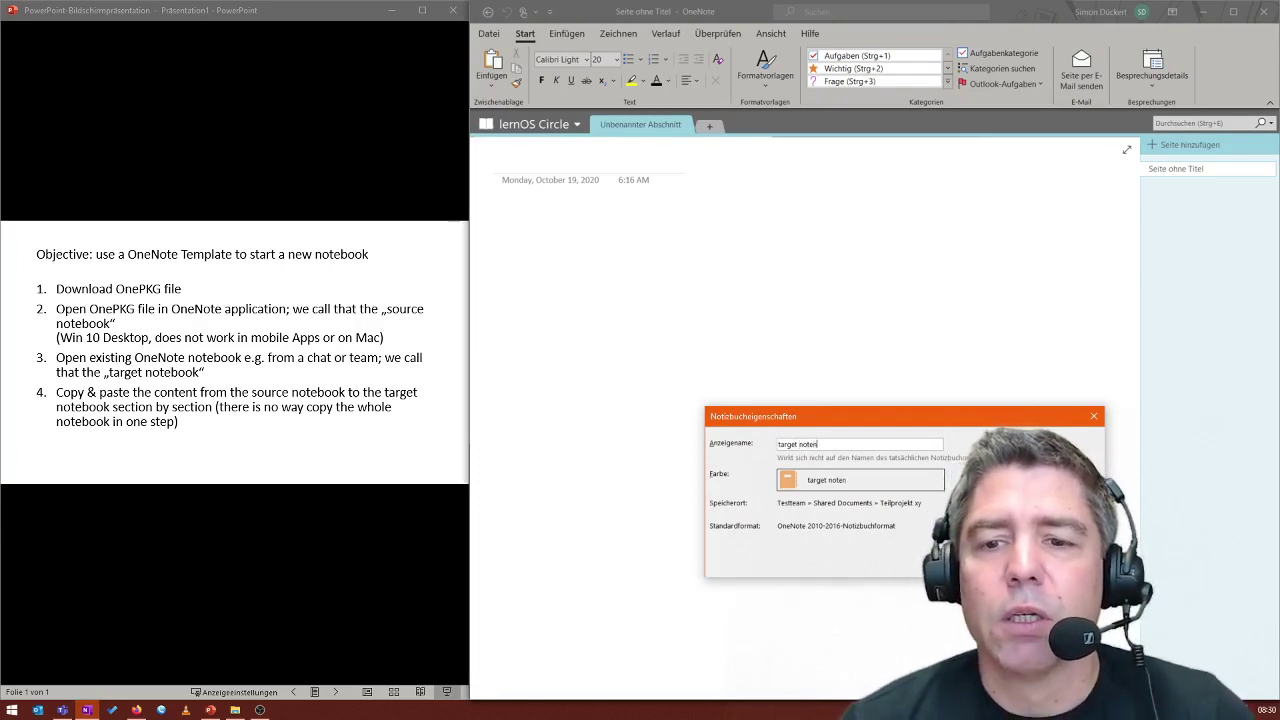
type("otebook")
key("Return")
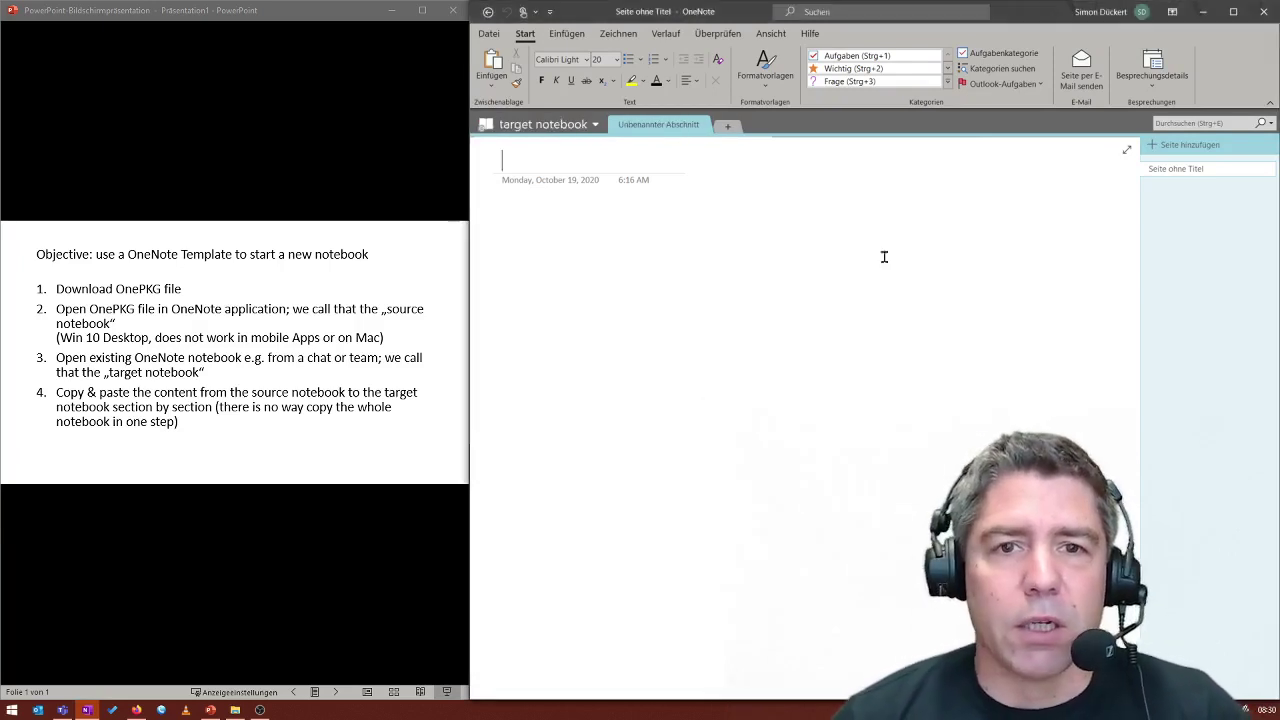
Return to the source notebook and copy its Willkommen section into the target notebook.
left_click(578, 124)
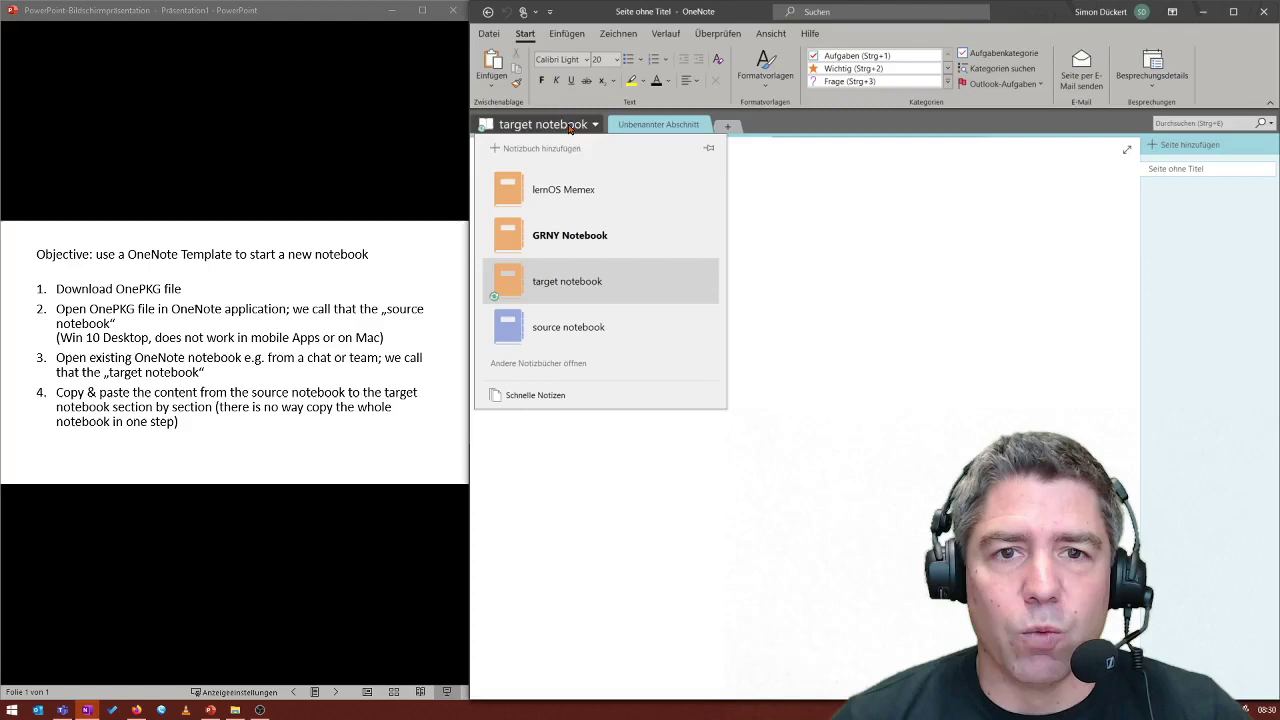
left_click(563, 329)
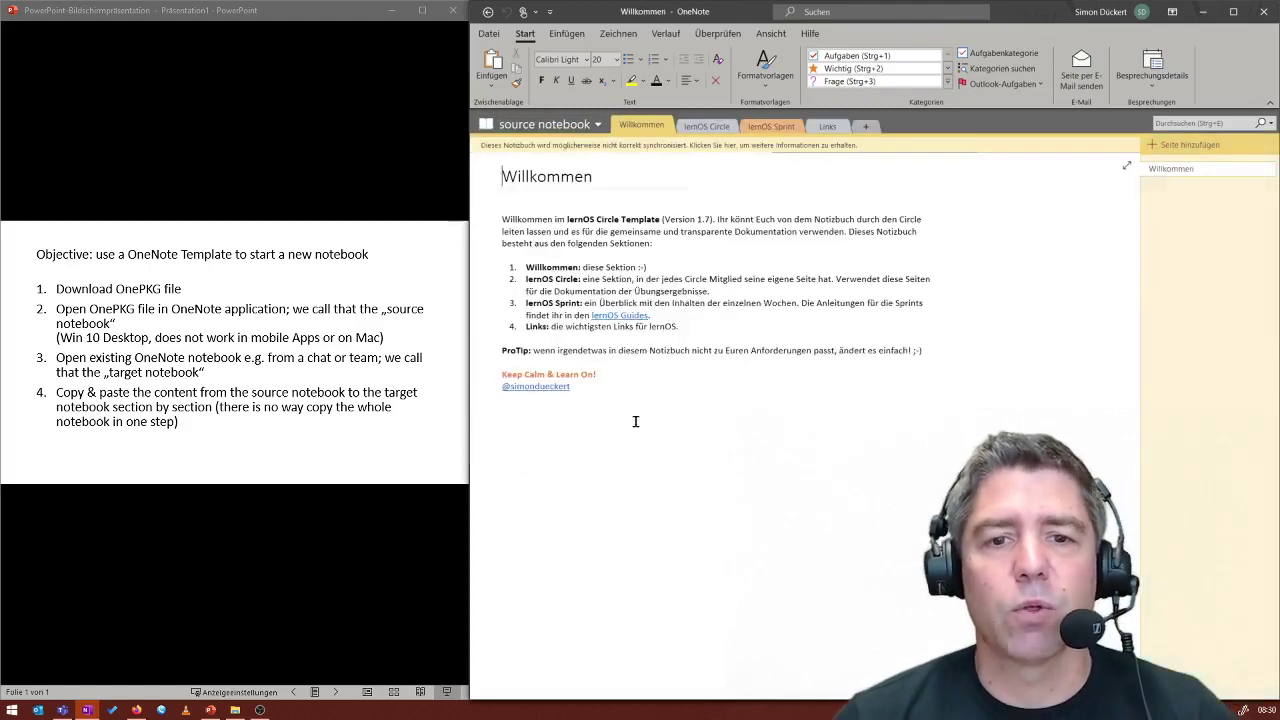
right_click(646, 124)
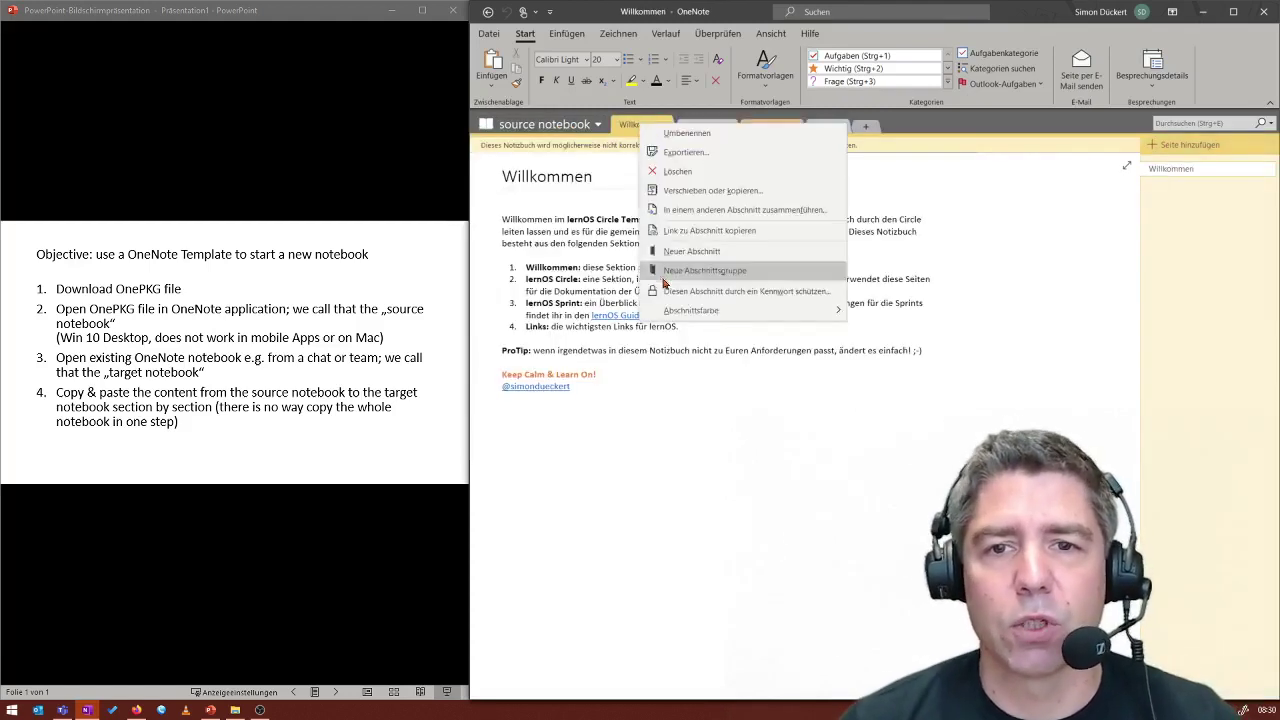
left_click(728, 193)
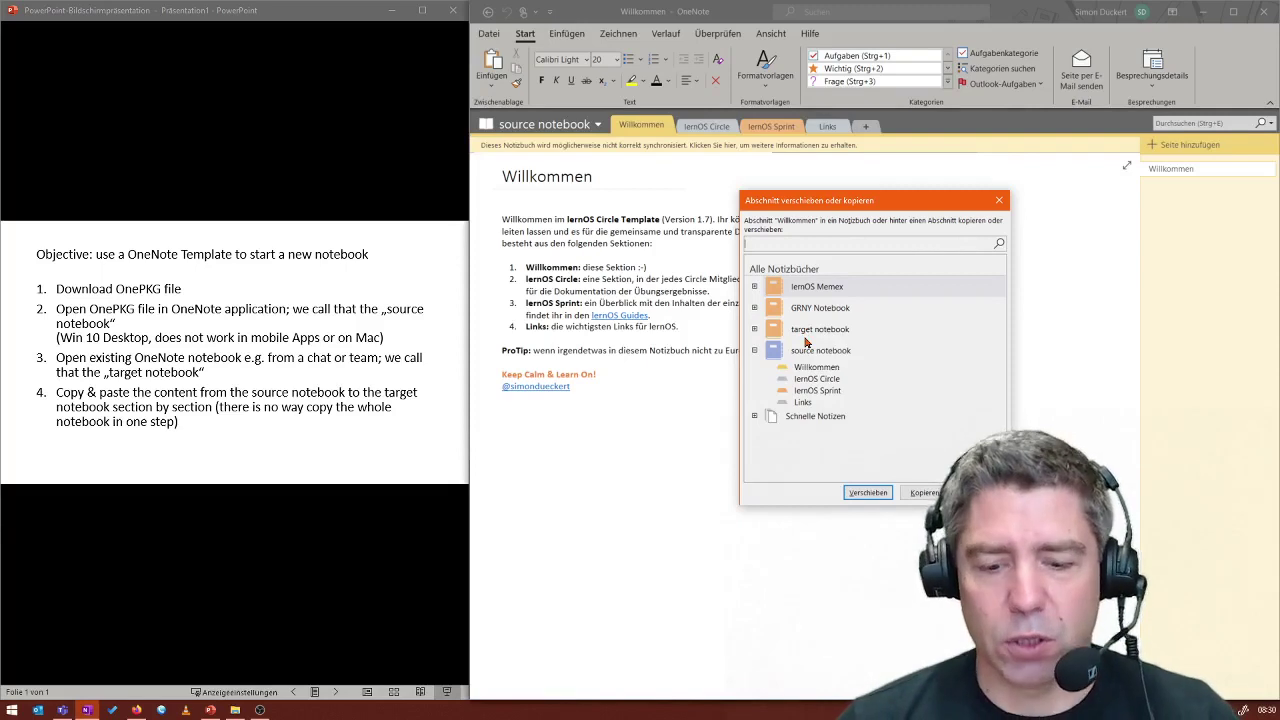
left_click(815, 333)
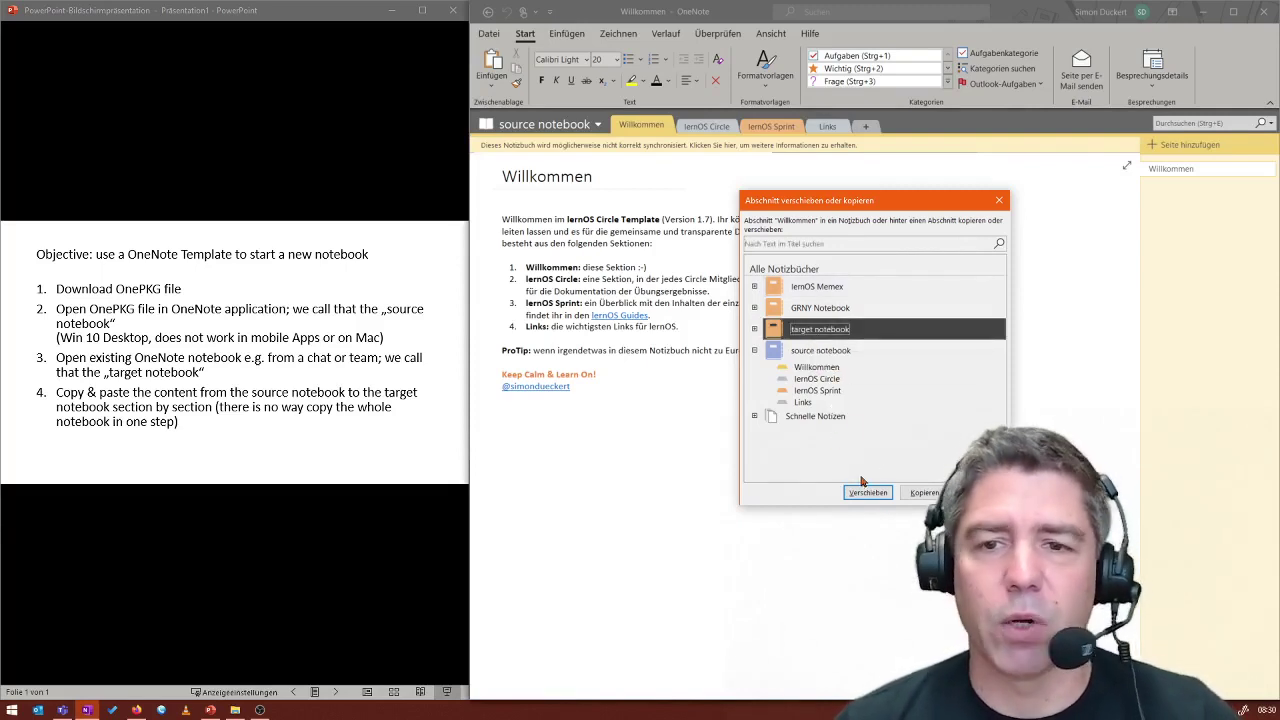
left_click(933, 494)
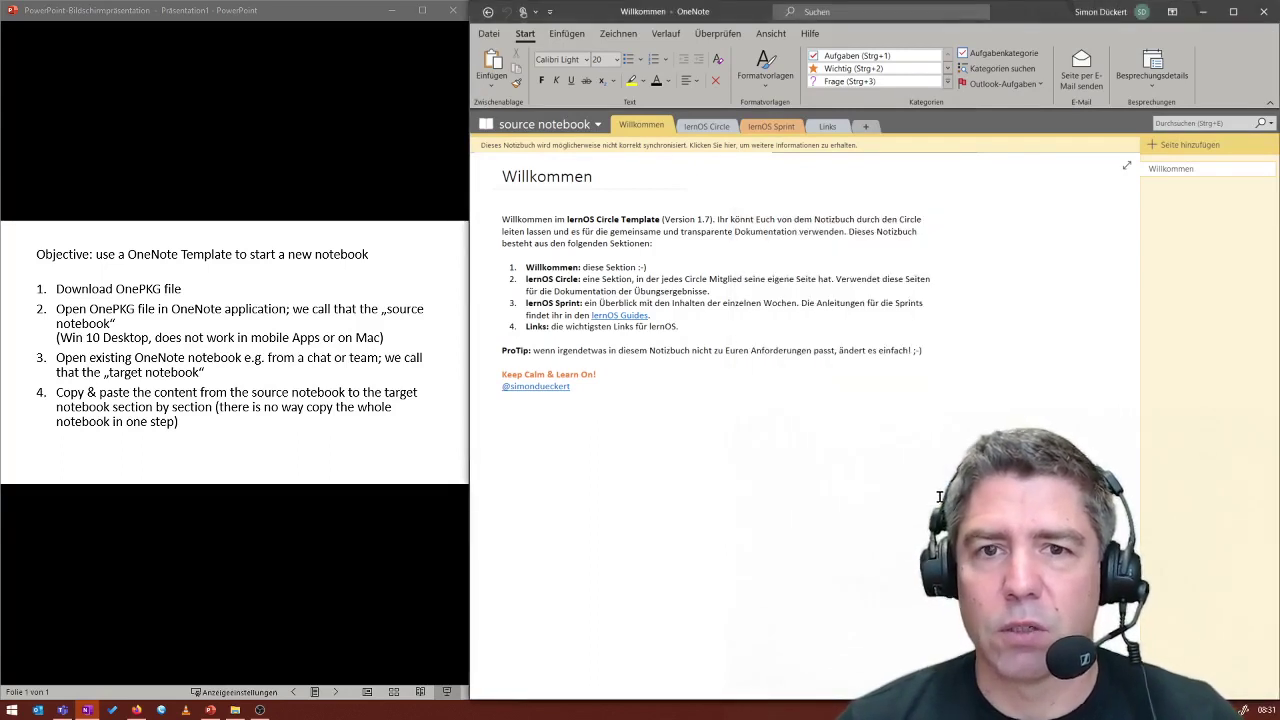
Copy the lernOS Circle section of the source notebook into the target notebook.
right_click(705, 133)
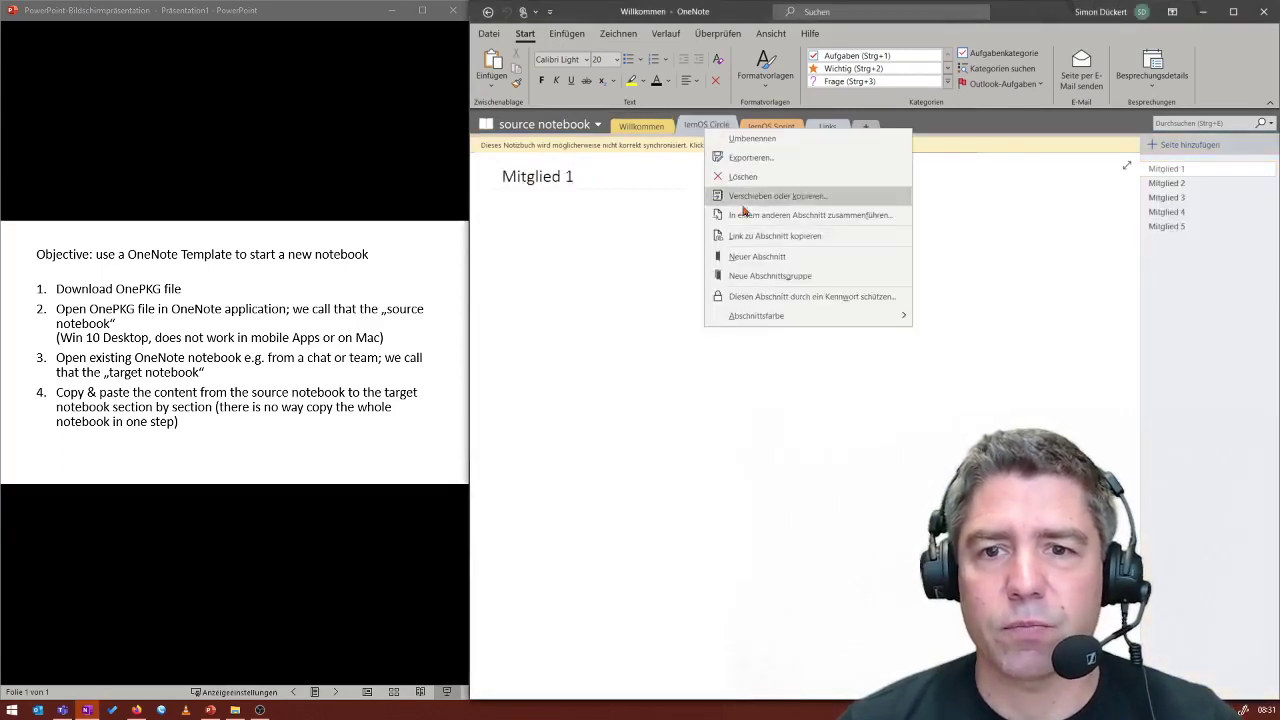
left_click(770, 199)
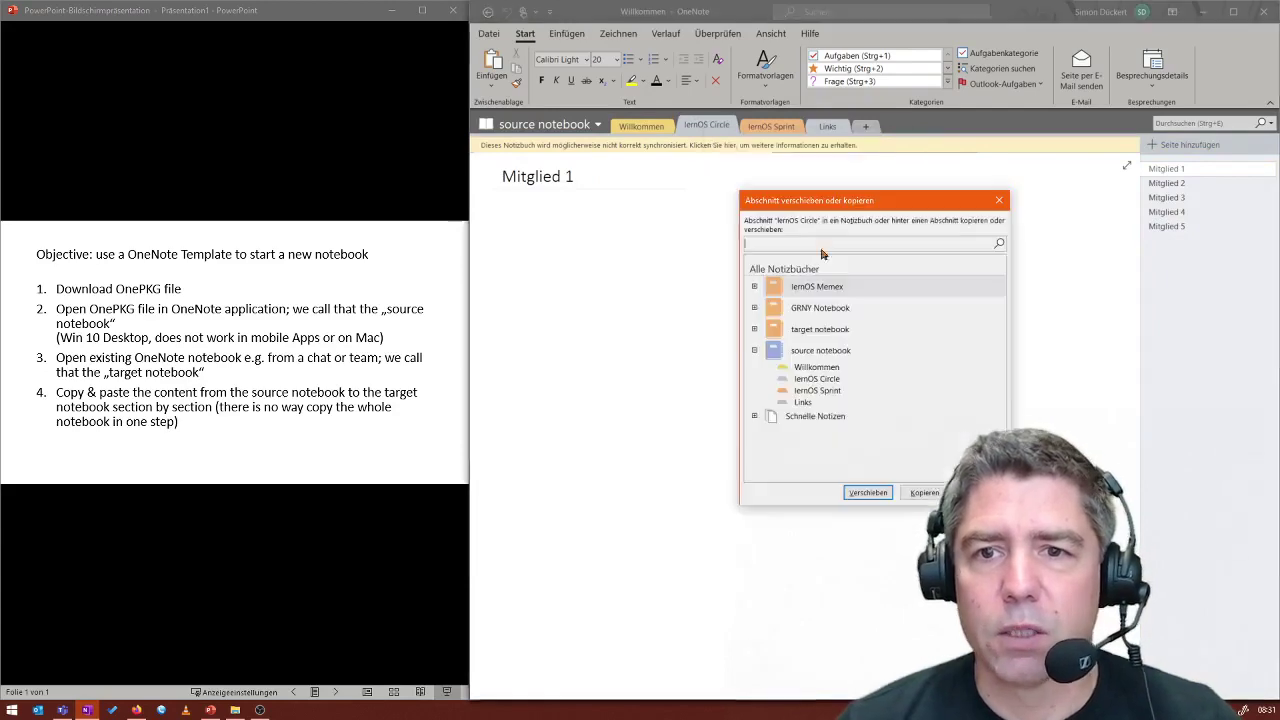
left_click(800, 330)
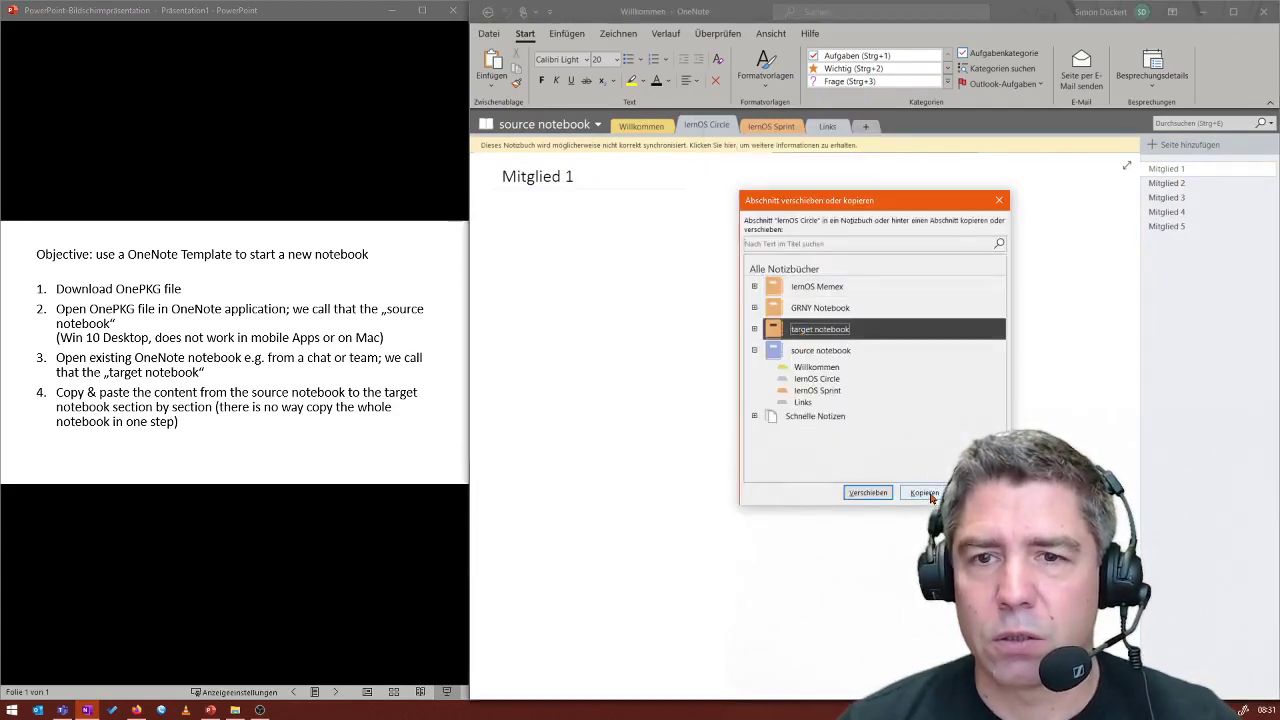
left_click(924, 492)
Copy the lernOS Sprint section of the source notebook into the target notebook.
right_click(767, 128)
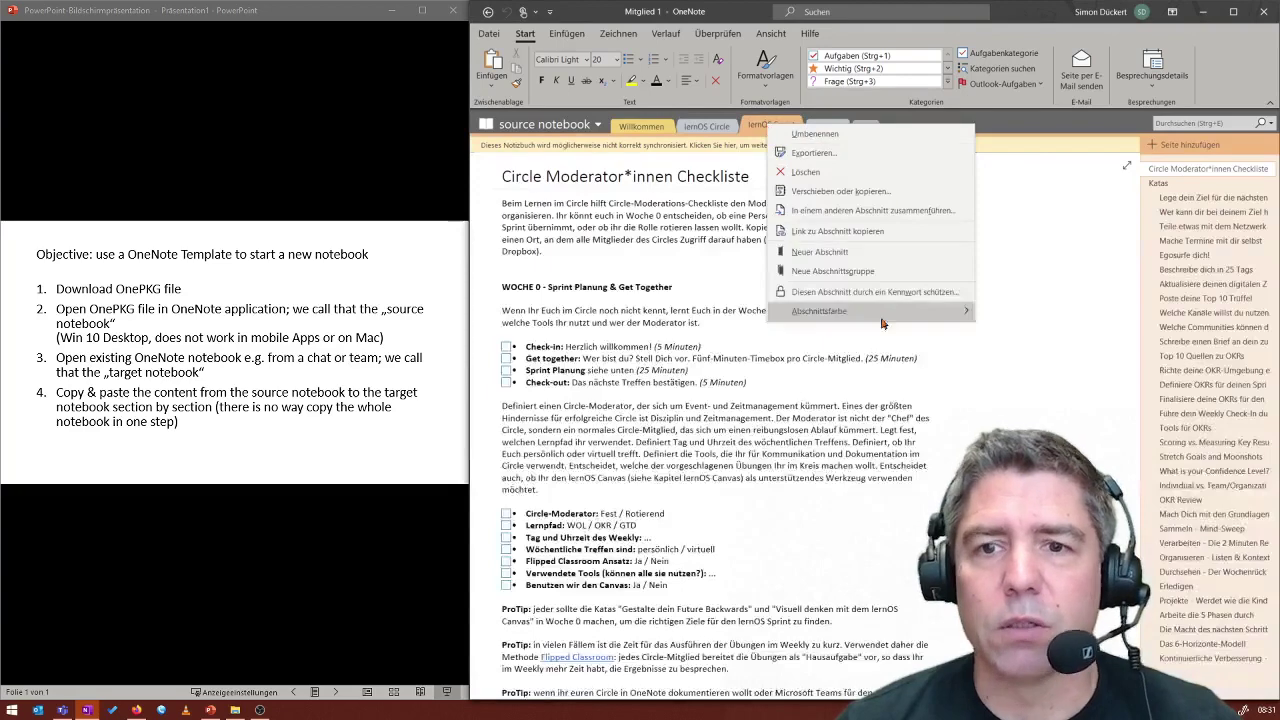
left_click(818, 193)
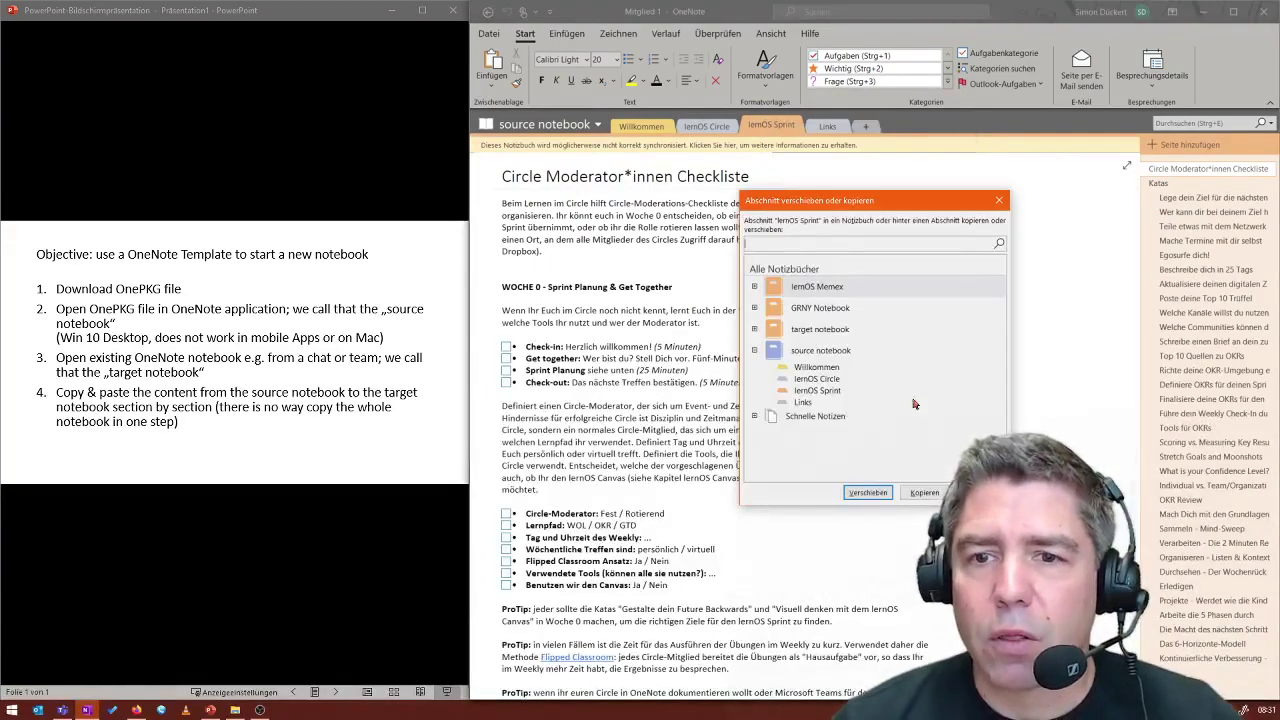
left_click(805, 330)
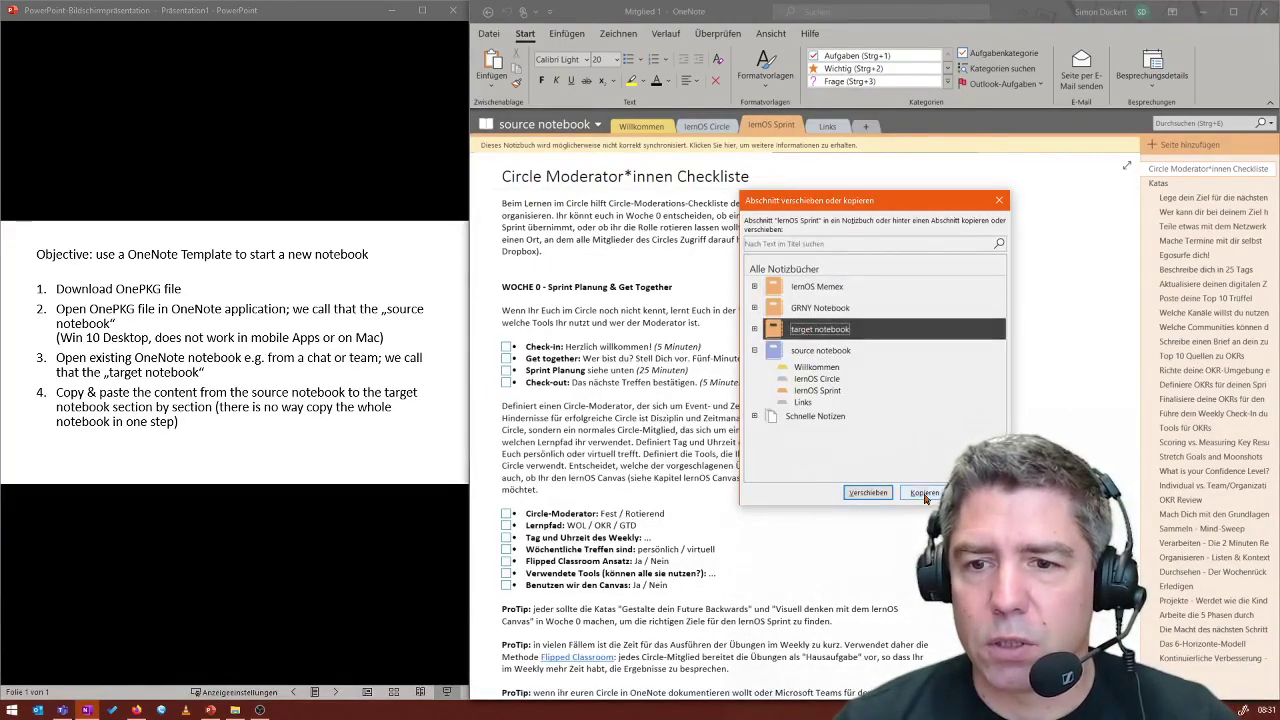
left_click(924, 492)
Copy the Links section of the source notebook into the target notebook.
right_click(827, 127)
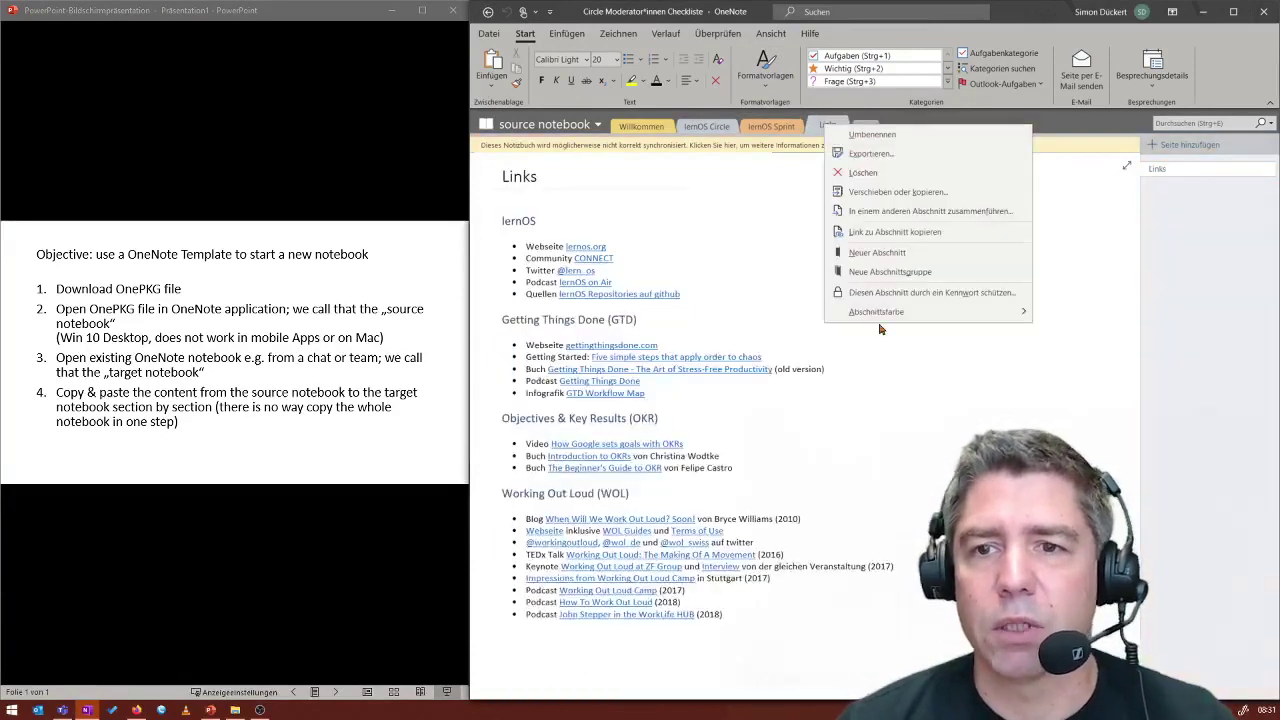
left_click(900, 192)
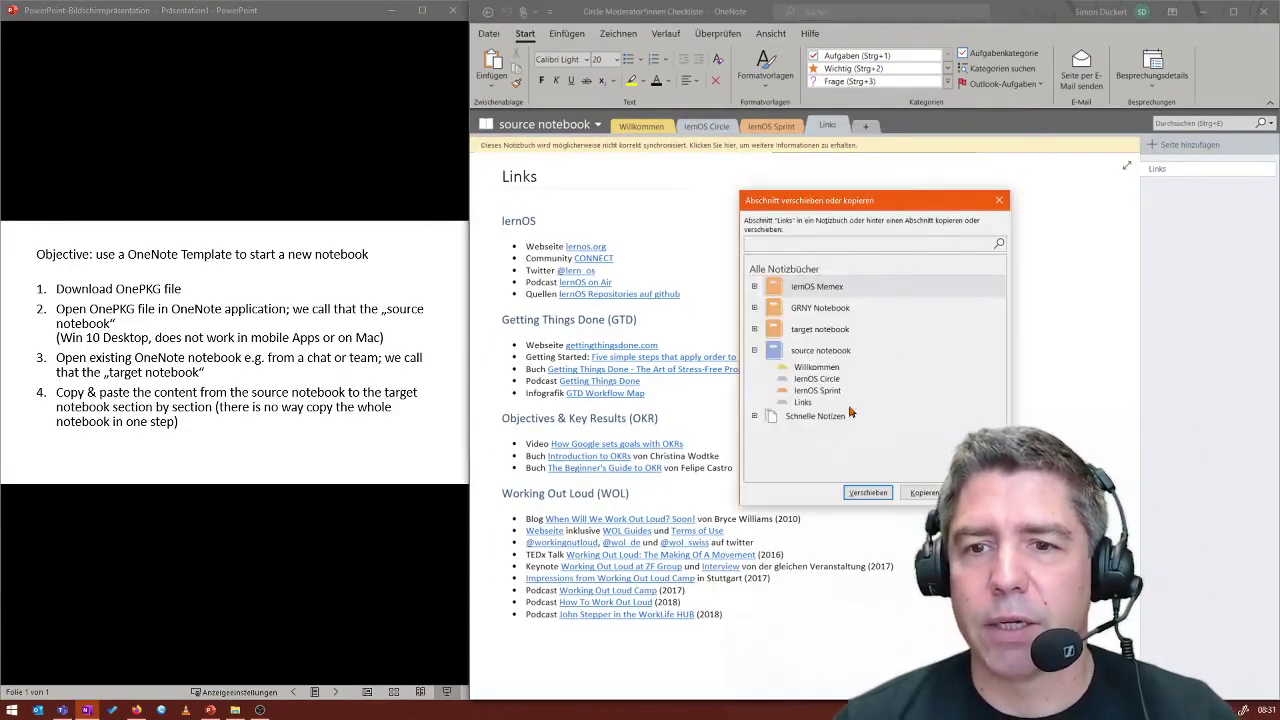
left_click(824, 336)
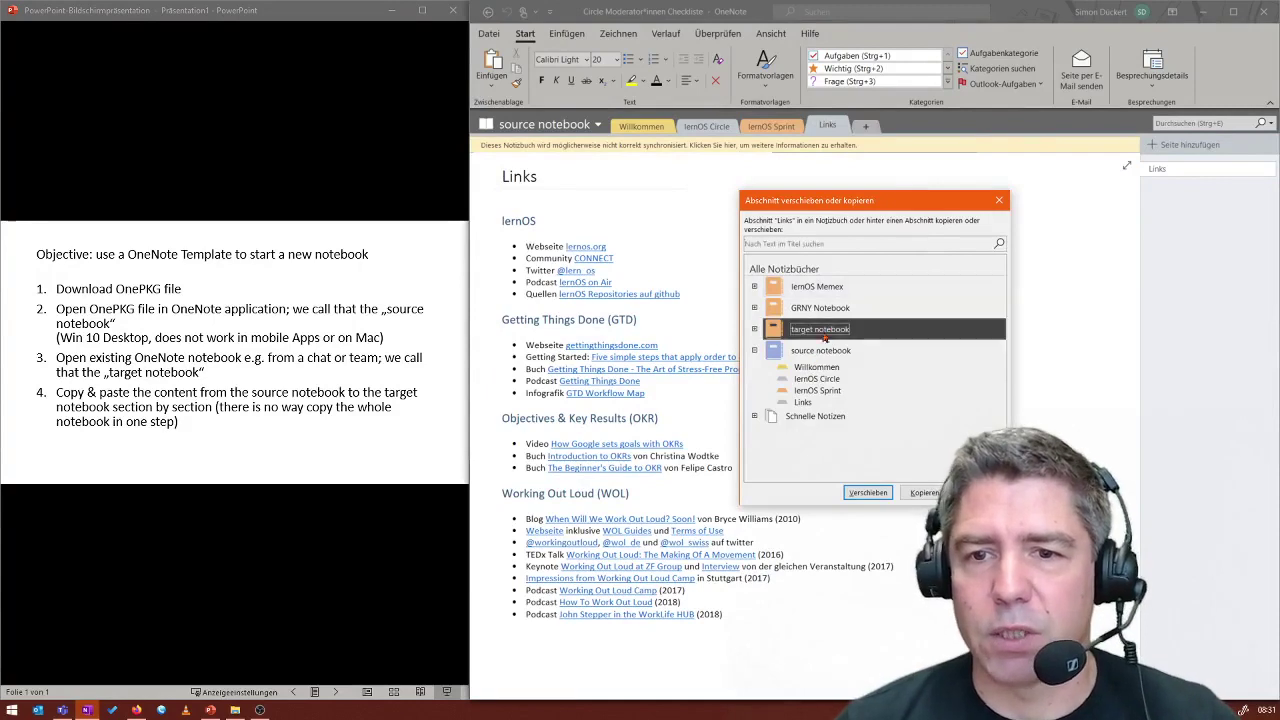
left_click(922, 493)
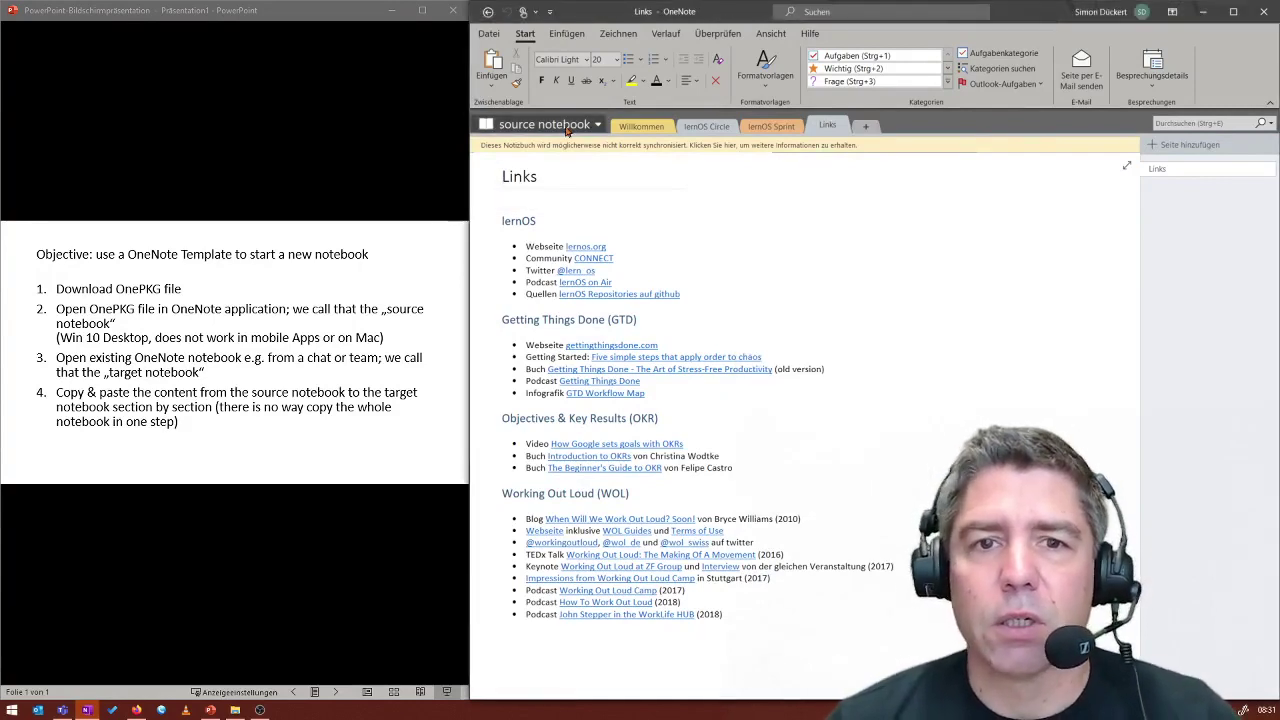
Switch to the target notebook and check its copied Willkommen, lernOS Circle and lernOS Sprint sections.
left_click(545, 124)
left_click(545, 284)
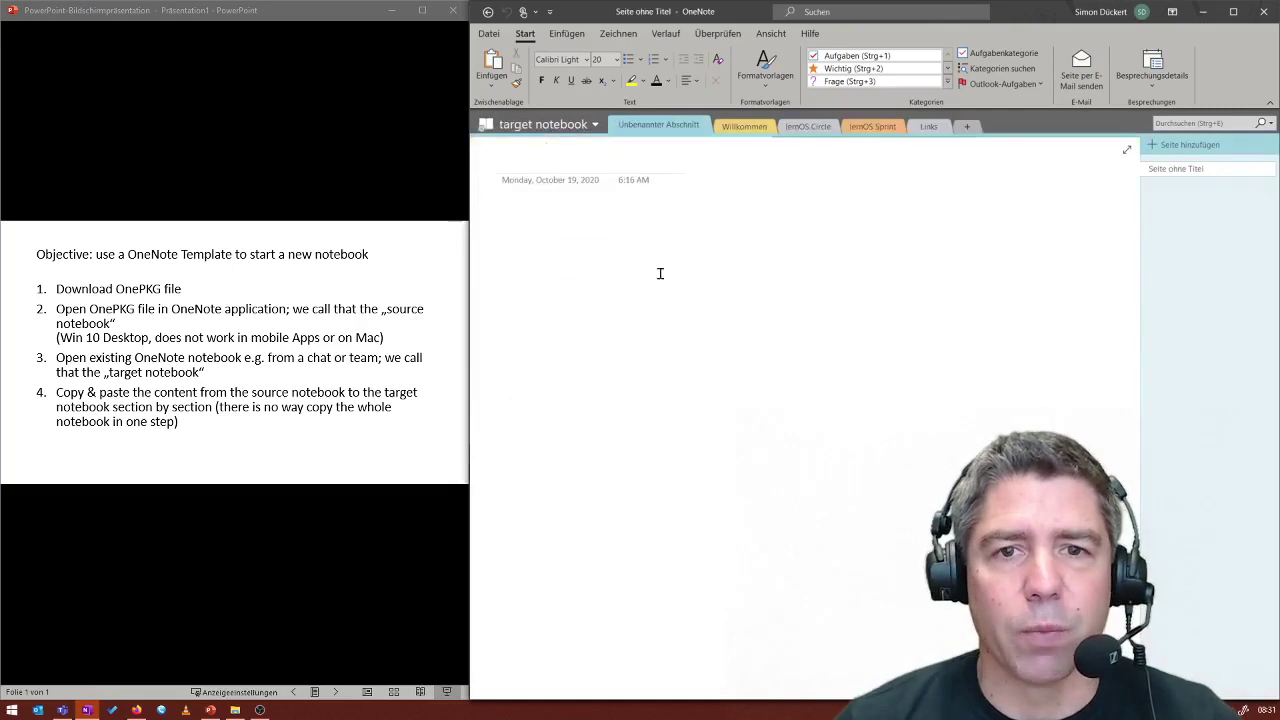
left_click(745, 128)
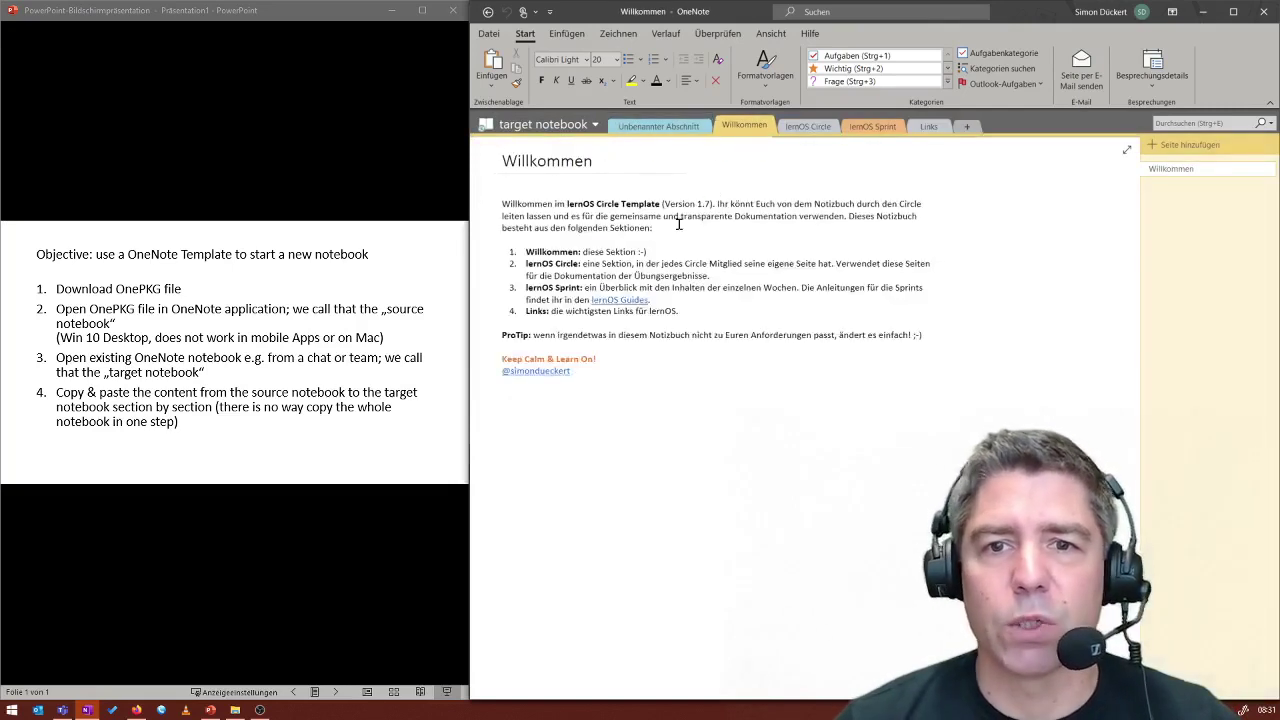
left_click(810, 126)
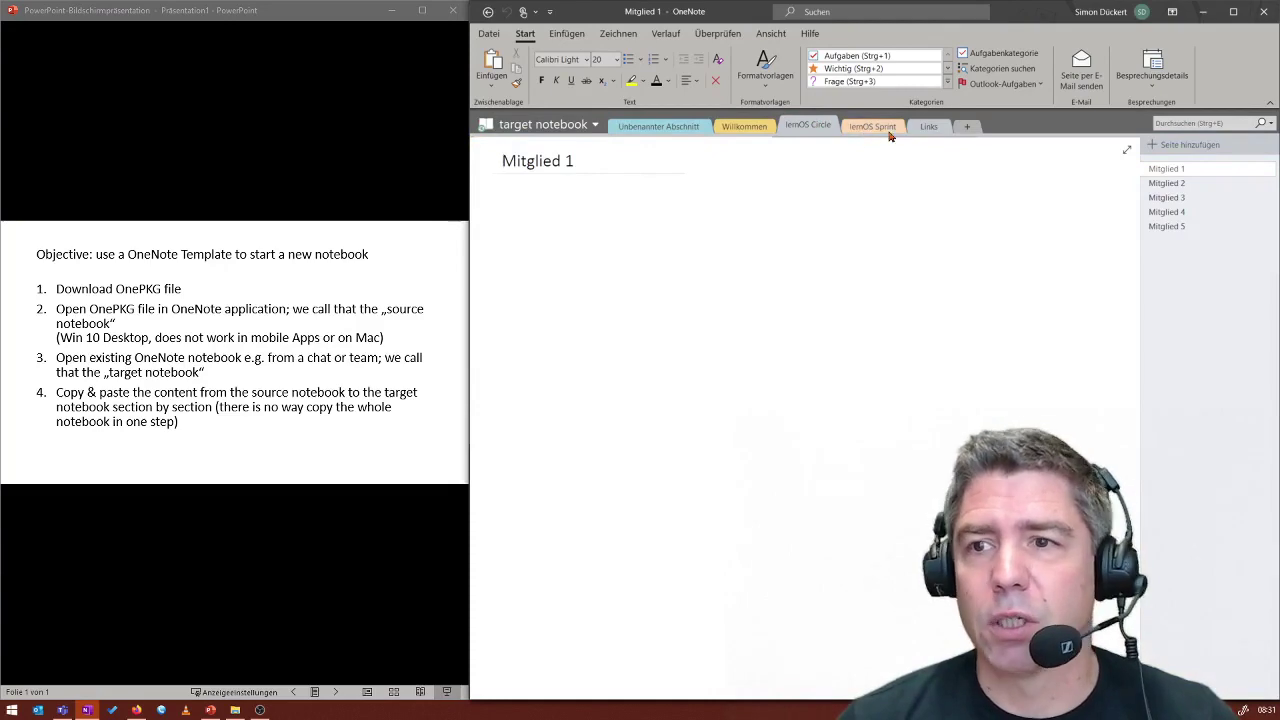
left_click(872, 127)
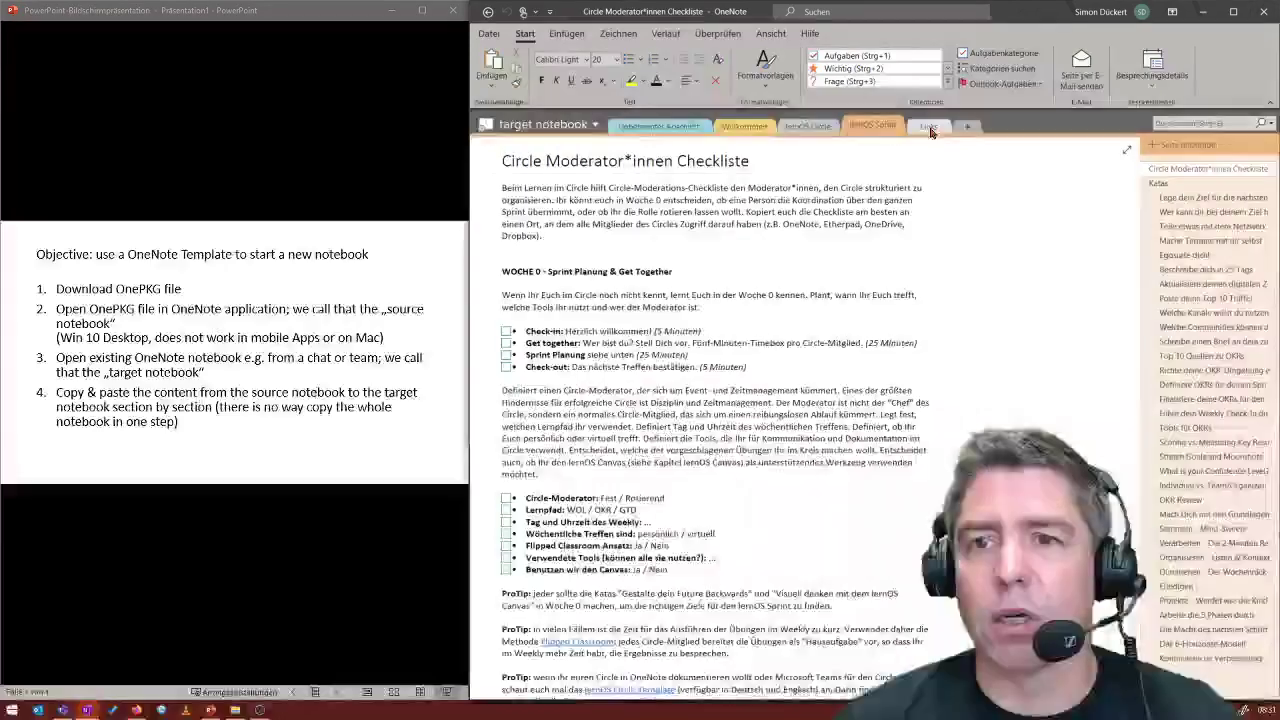
Delete the empty section "Unbenannter Abschnitt" from the target notebook, moving it to the deleted notes.
left_click(652, 130)
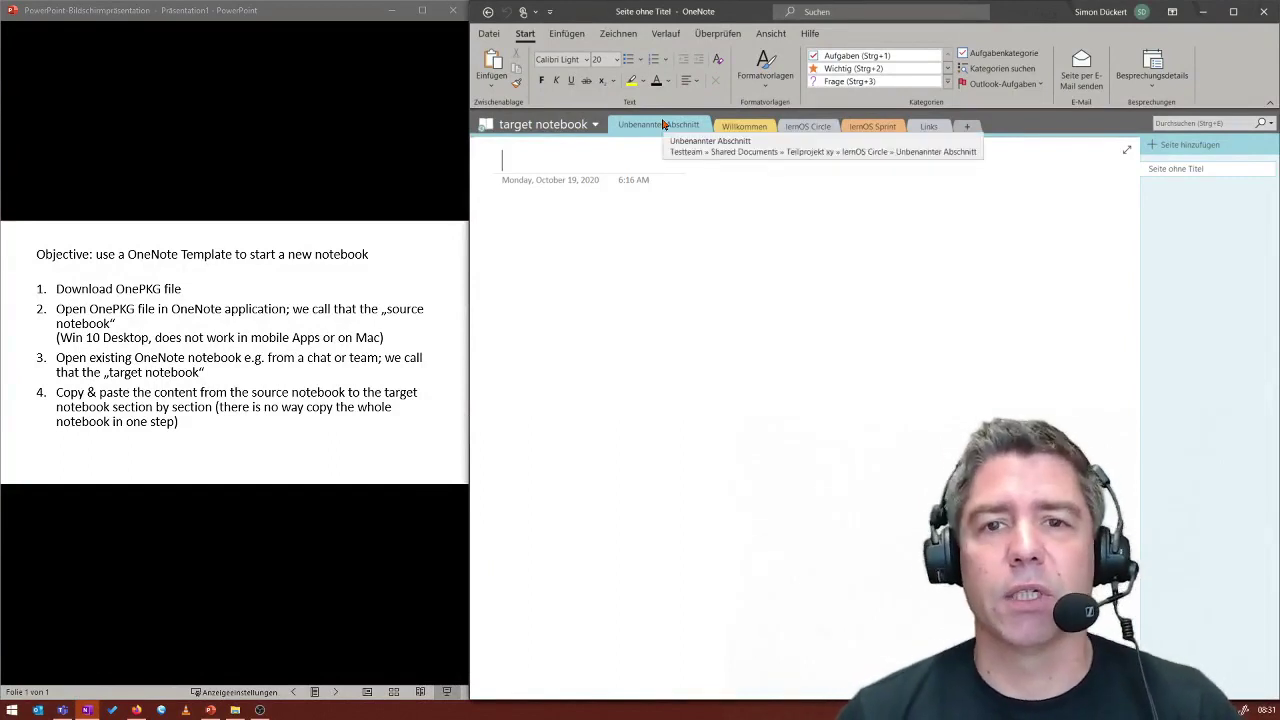
right_click(662, 124)
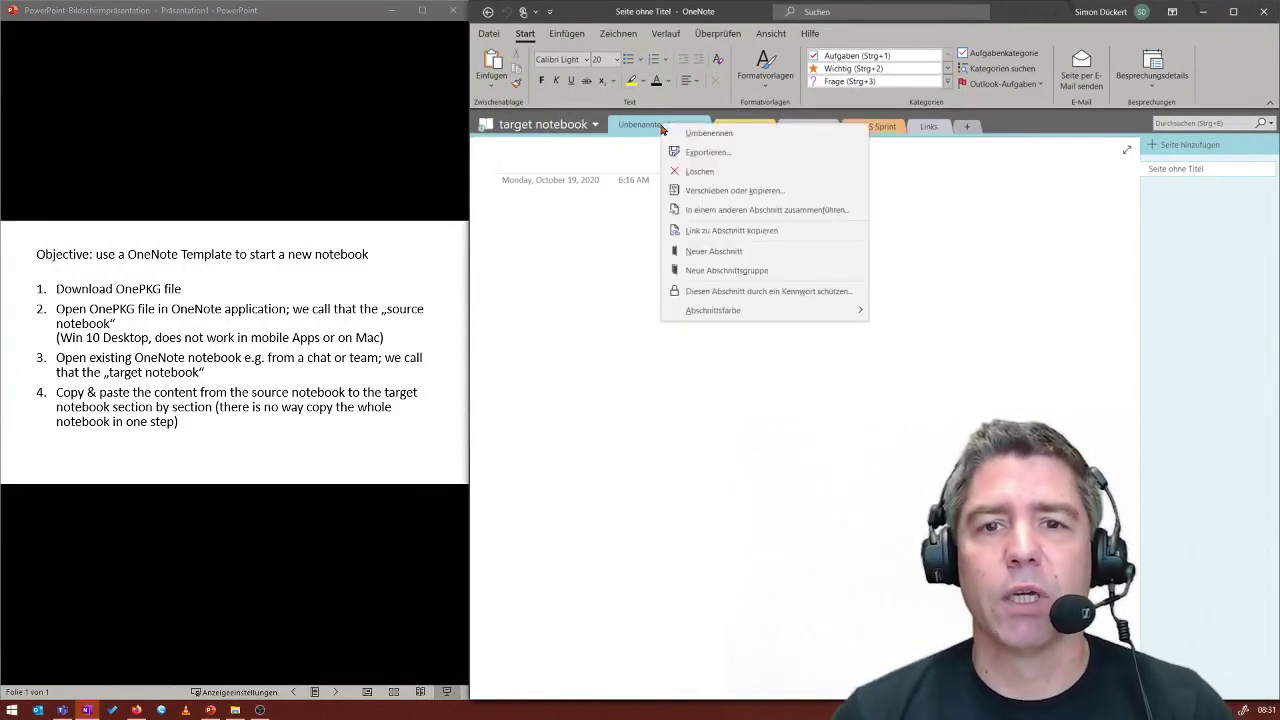
left_click(706, 172)
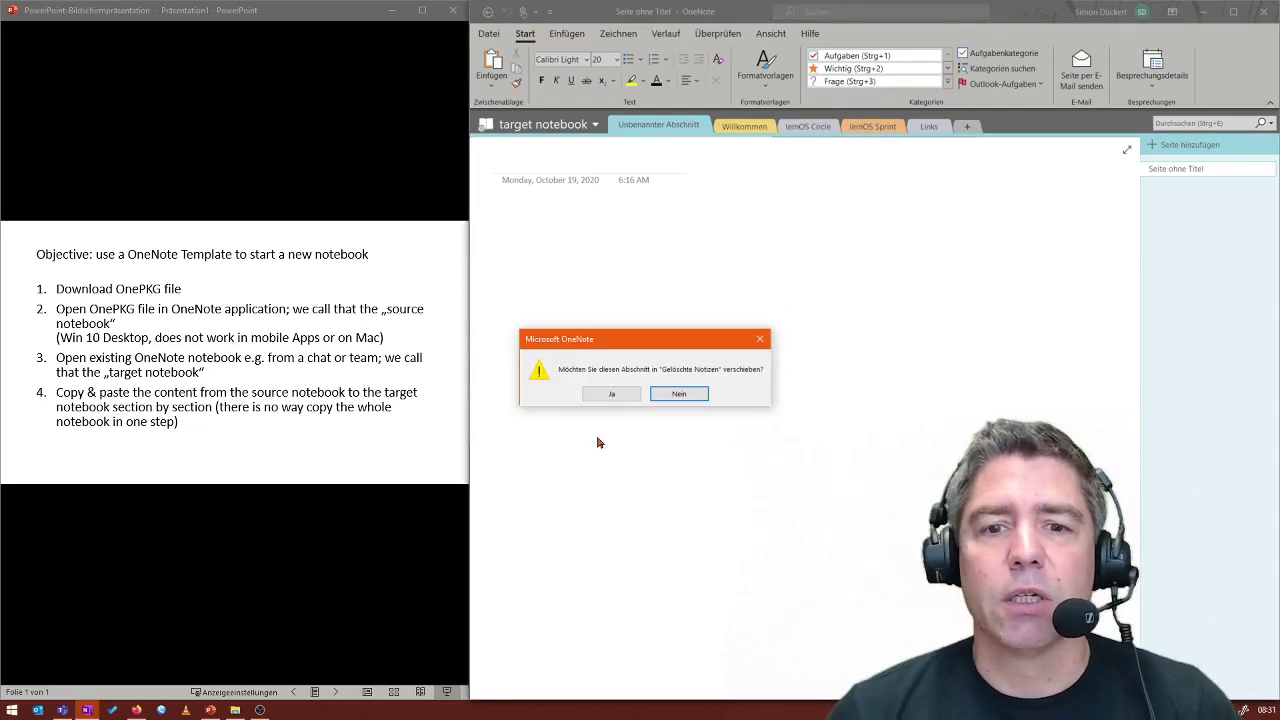
left_click(610, 400)
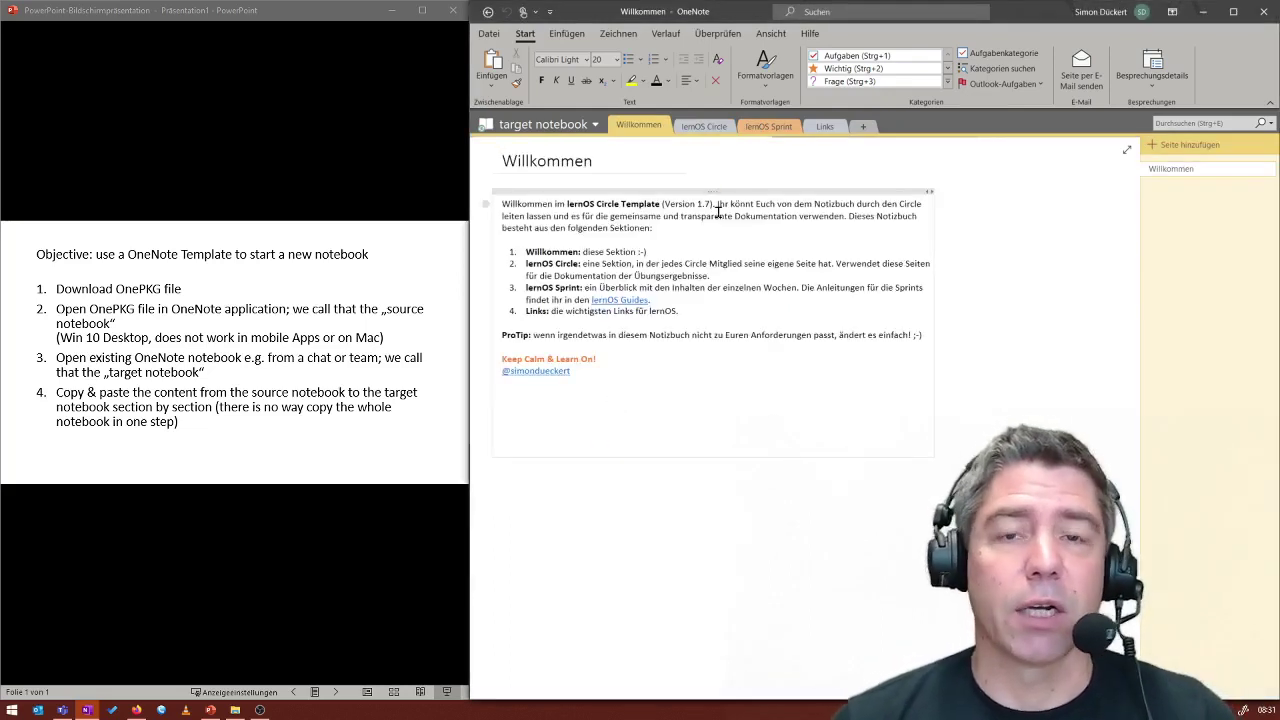